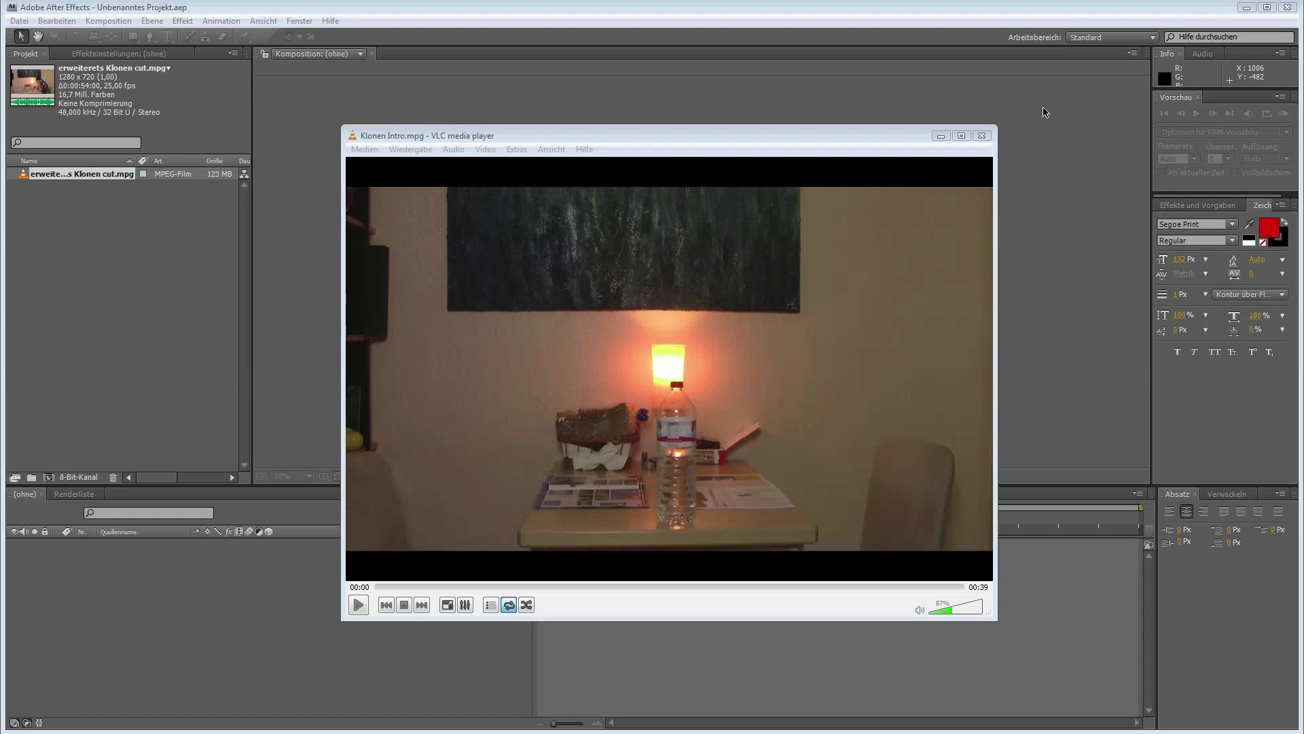
# Step: Bring the VLC window forward and start playing 'Klonen Intro.mpg'
pyautogui.click(846, 145)
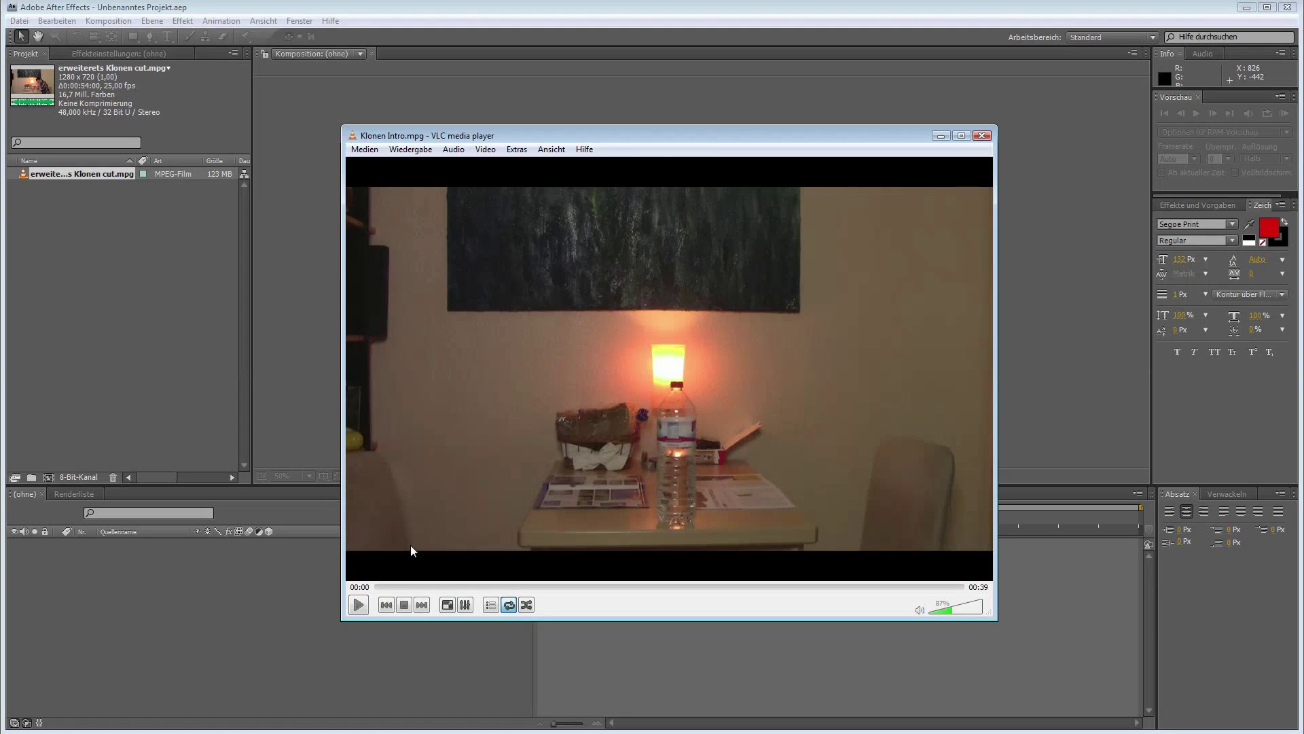
pyautogui.click(358, 604)
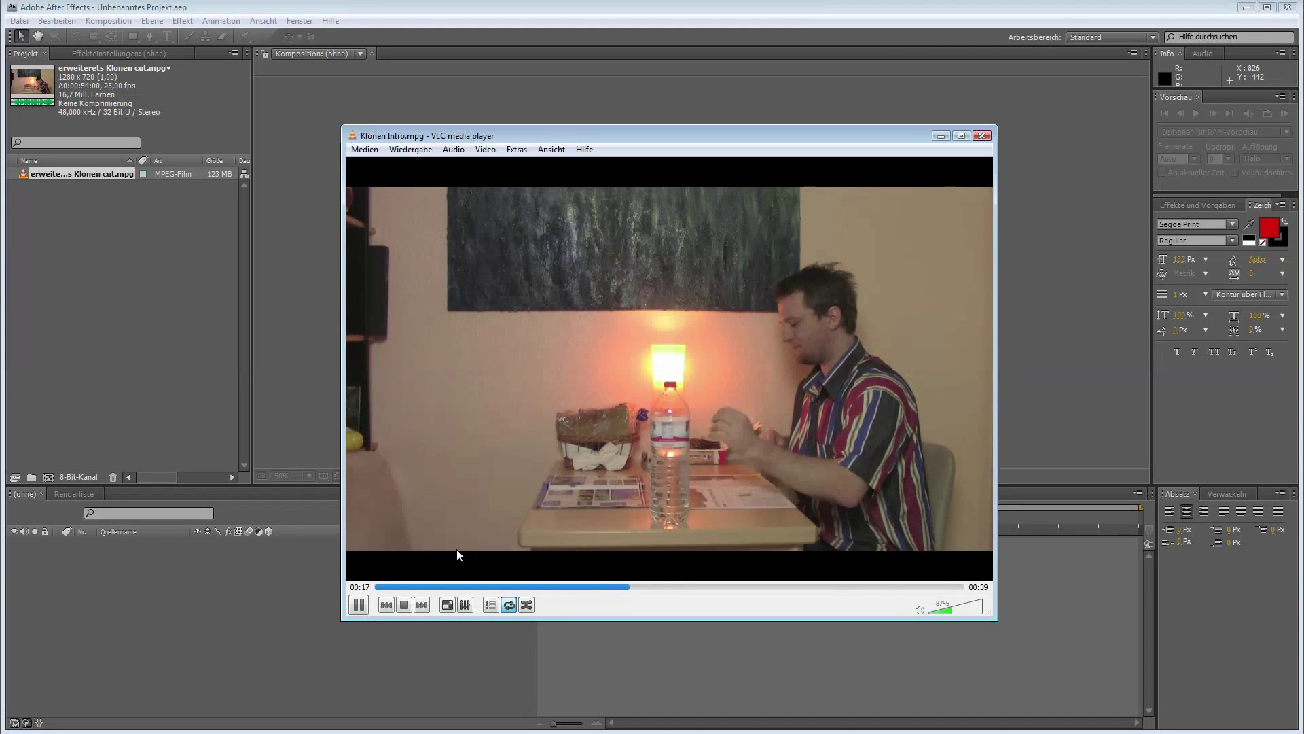
# Step: Pause and resume the intro clip, then close VLC once it has finished
pyautogui.click(359, 605)
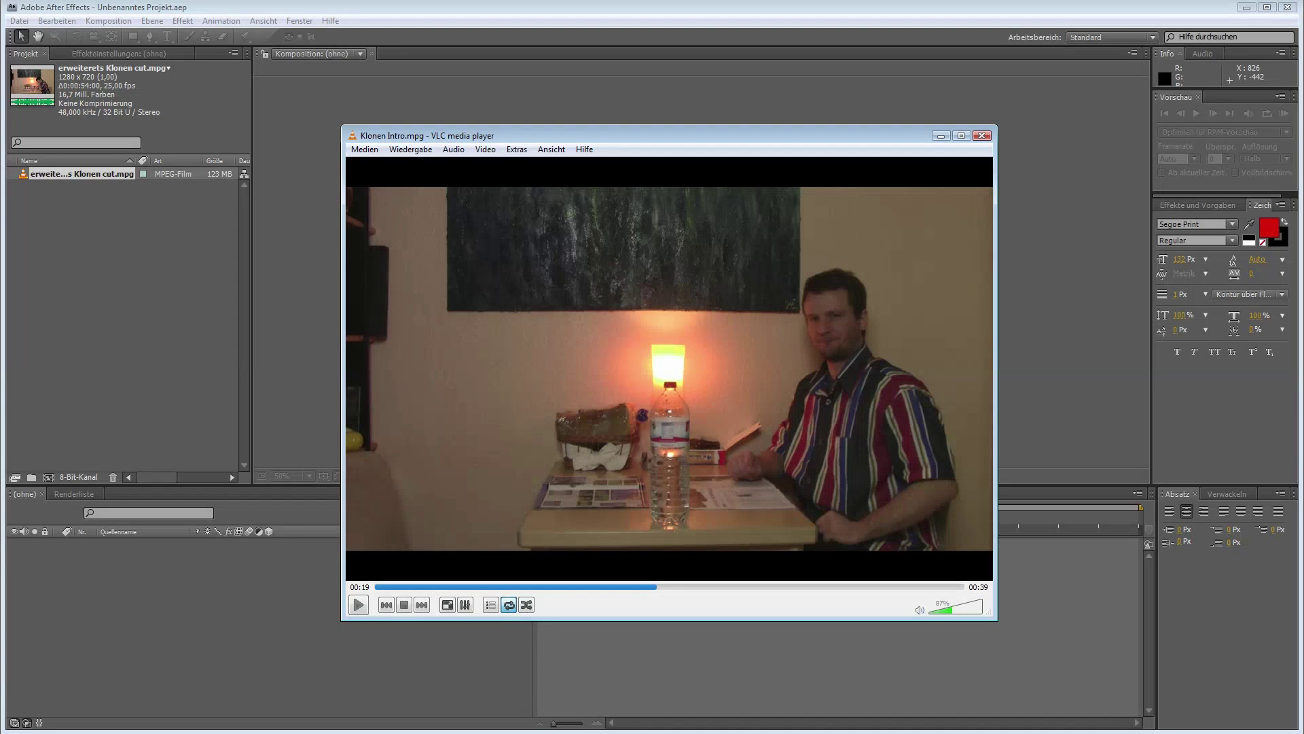
pyautogui.click(358, 605)
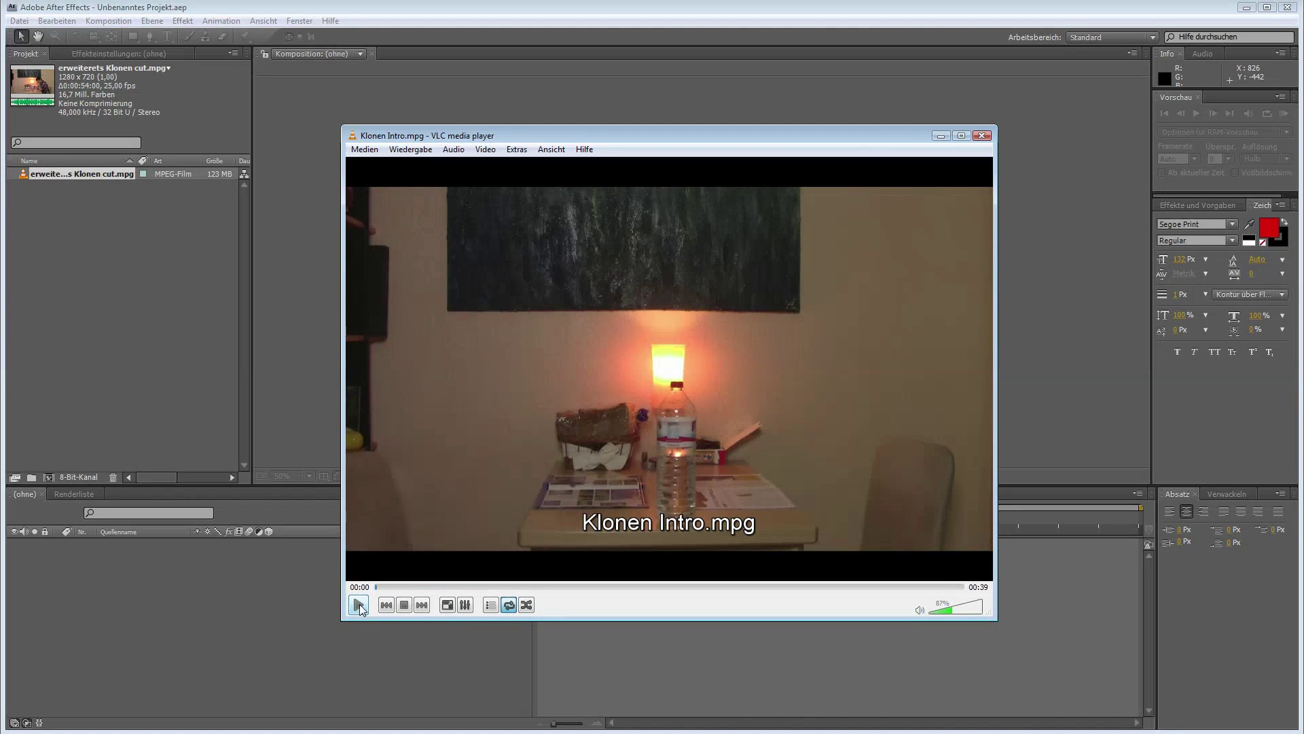
pyautogui.click(983, 136)
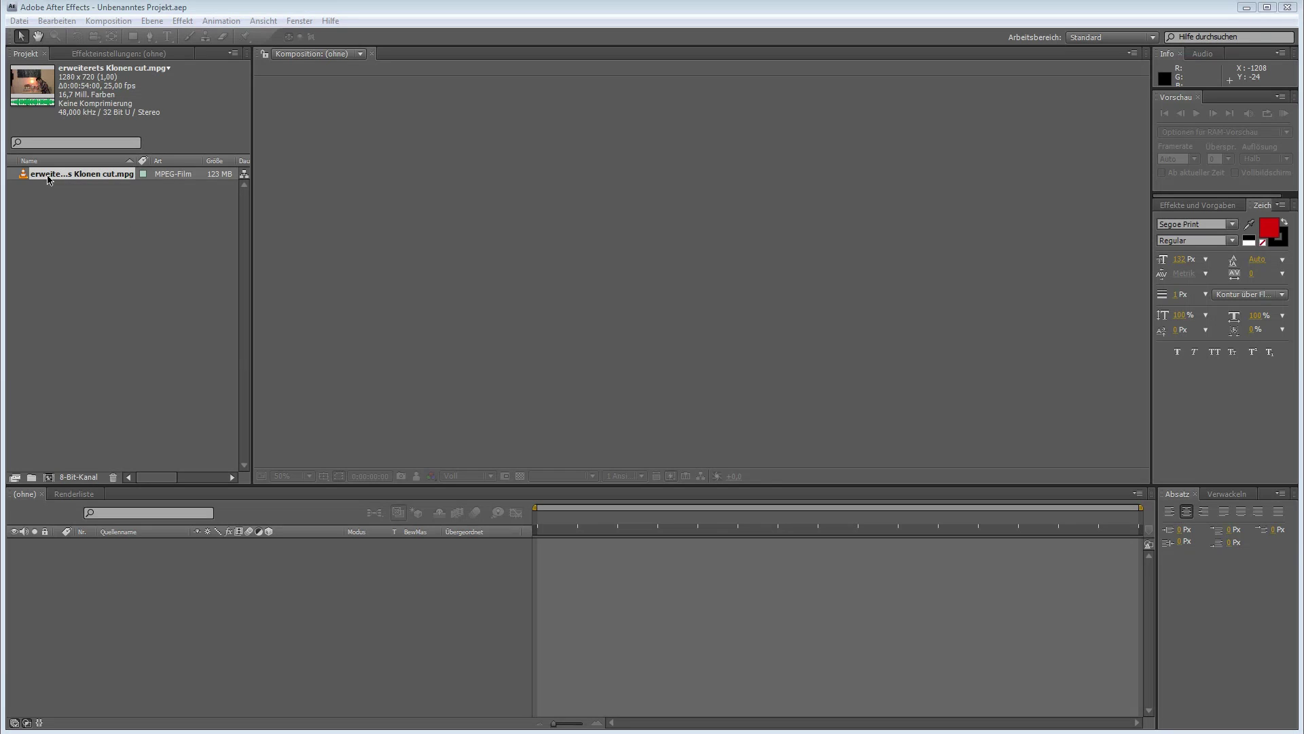
# Step: Build the 'erweiterets Klonen cut' composition from the footage and scrub toward the 28-second mark
pyautogui.moveTo(54, 178); pyautogui.dragTo(48, 475)
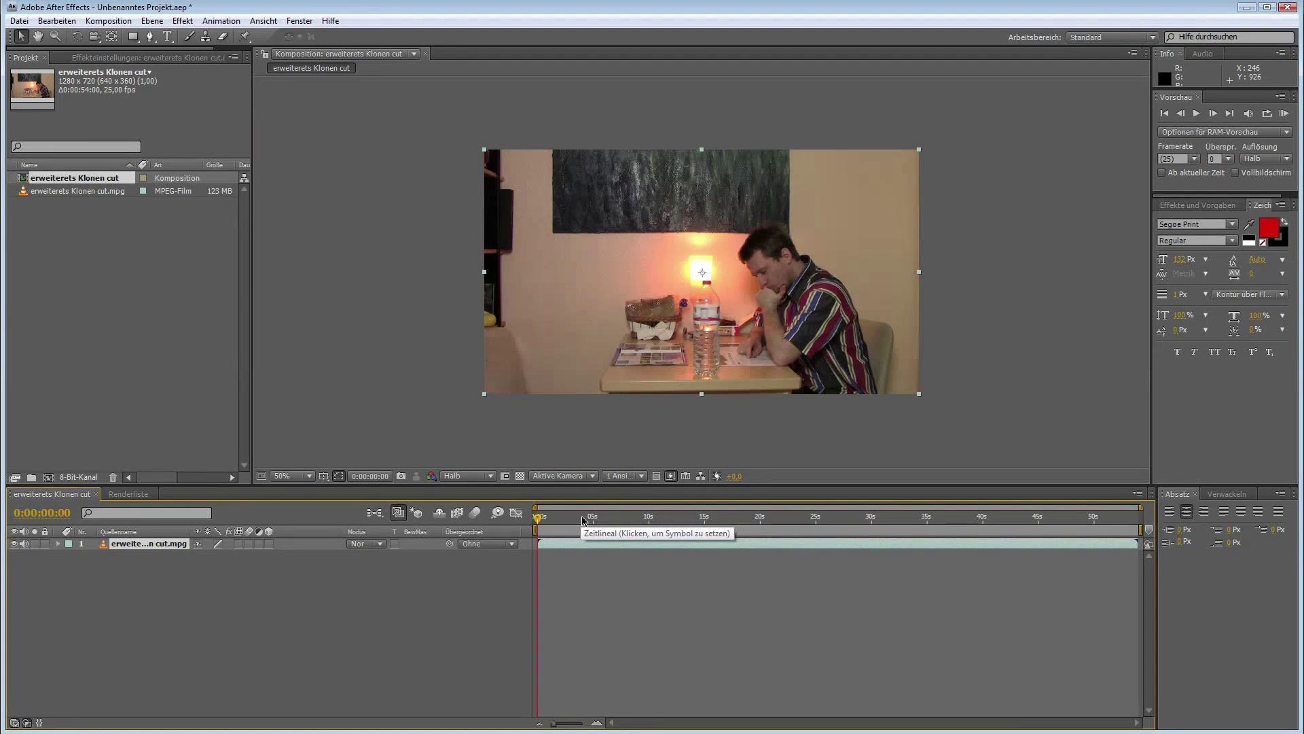
pyautogui.moveTo(583, 521); pyautogui.dragTo(814, 521)
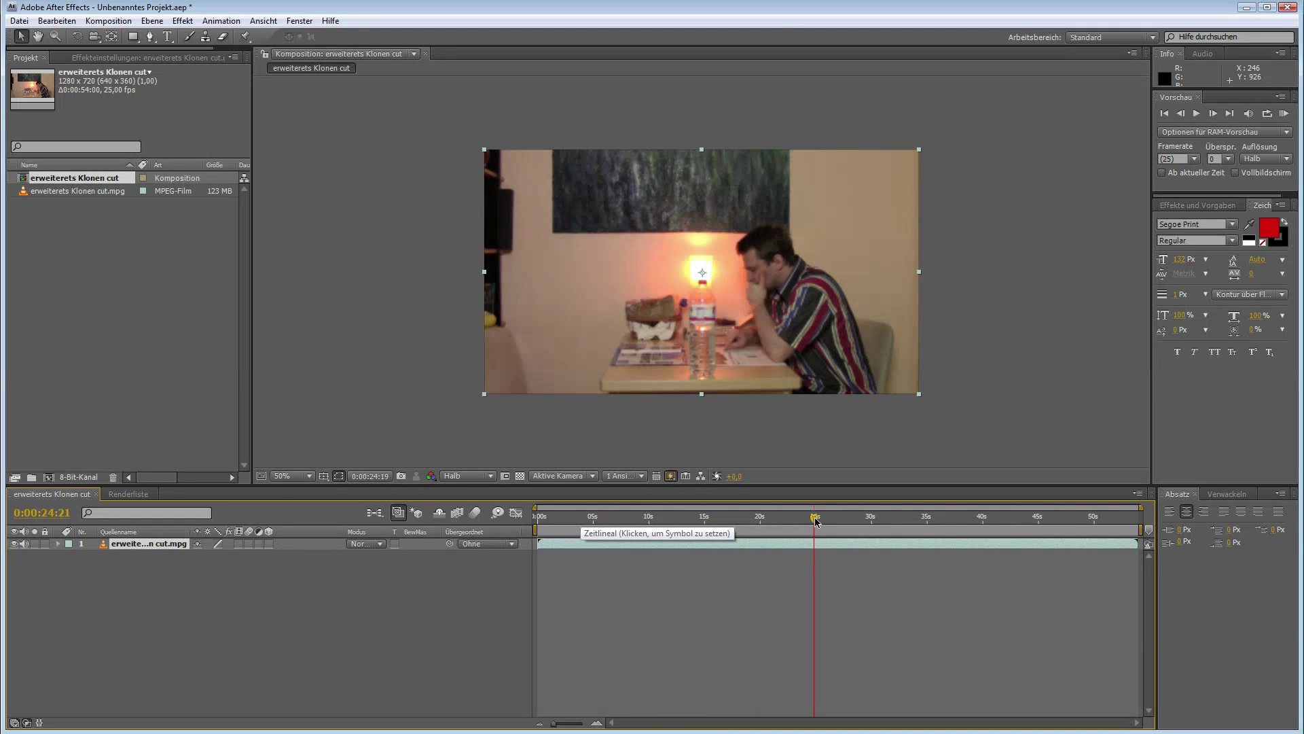
pyautogui.moveTo(813, 521)
pyautogui.mouseDown()
pyautogui.moveTo(773, 538)
pyautogui.moveTo(710, 538)
pyautogui.moveTo(905, 521)
pyautogui.moveTo(852, 531)
pyautogui.mouseUp()
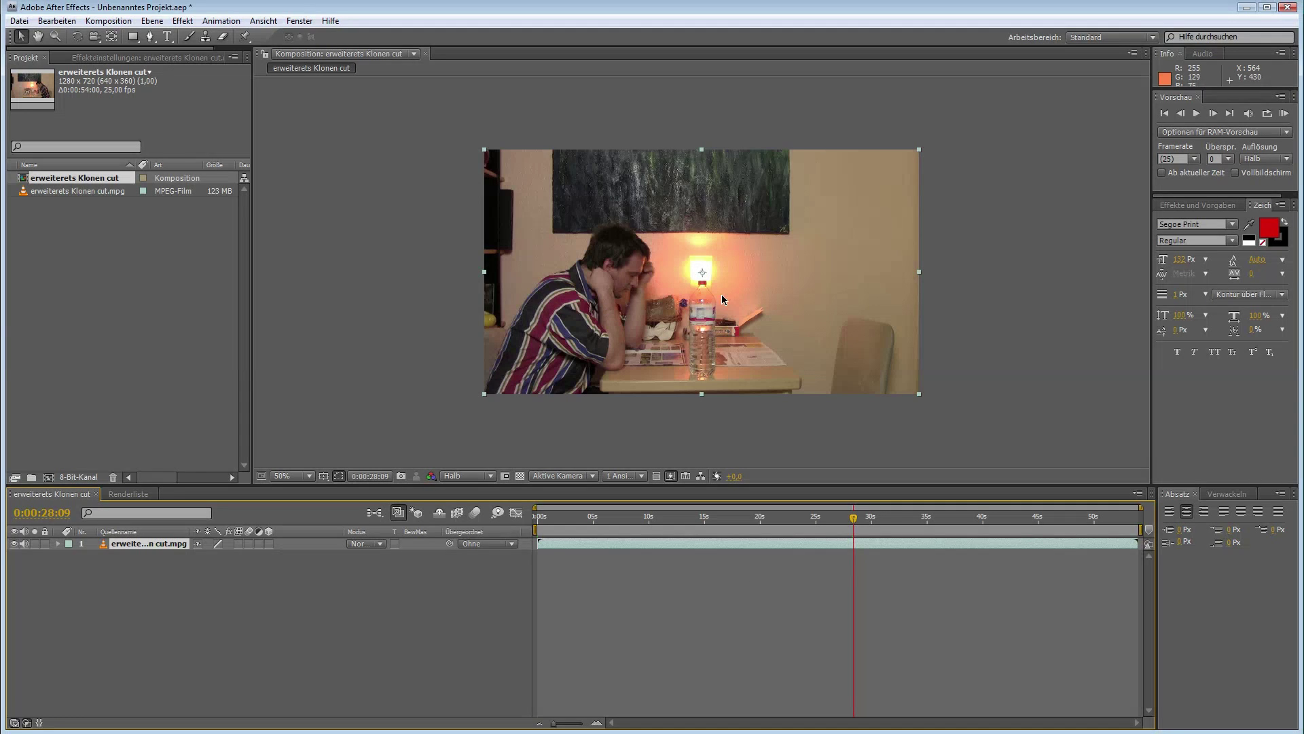
# Step: Find the frame near 28 seconds where the man sits left and split the layer there
pyautogui.click(818, 520)
pyautogui.moveTo(818, 523); pyautogui.dragTo(854, 523)
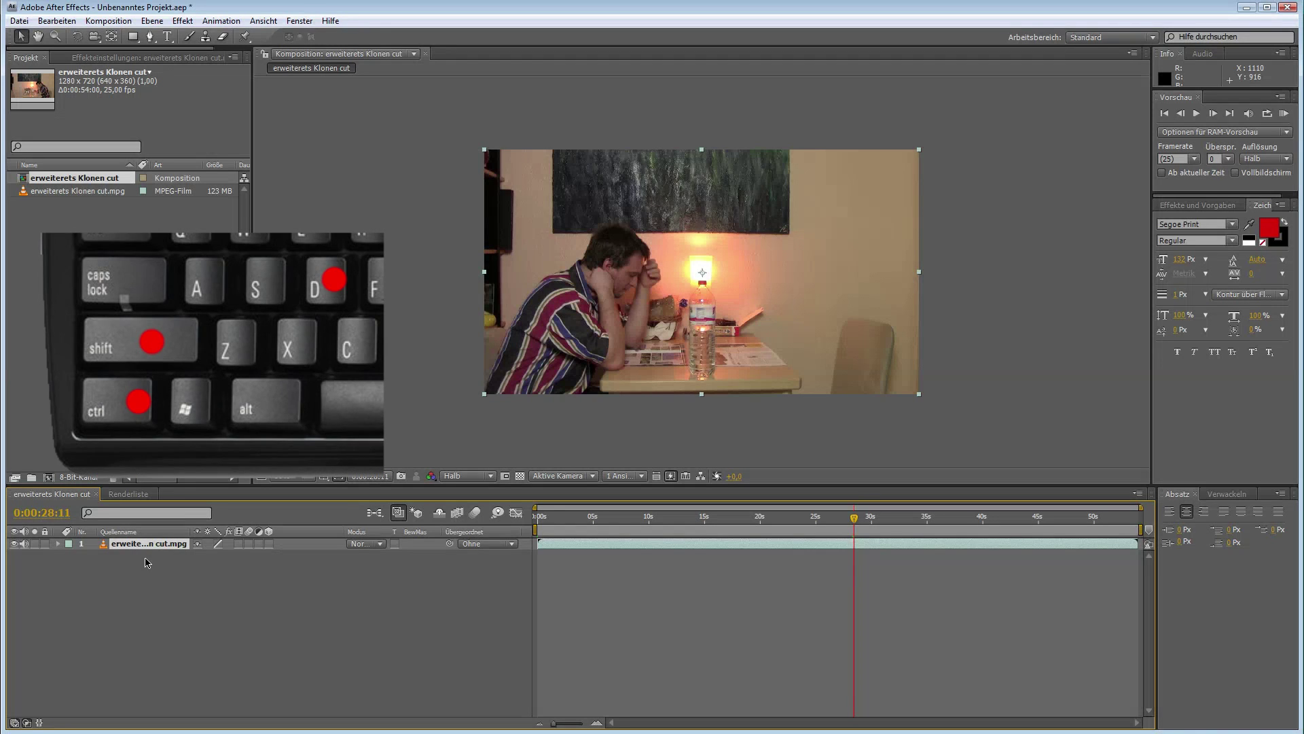
pyautogui.hotkey('ctrl', 'shift', 'd')
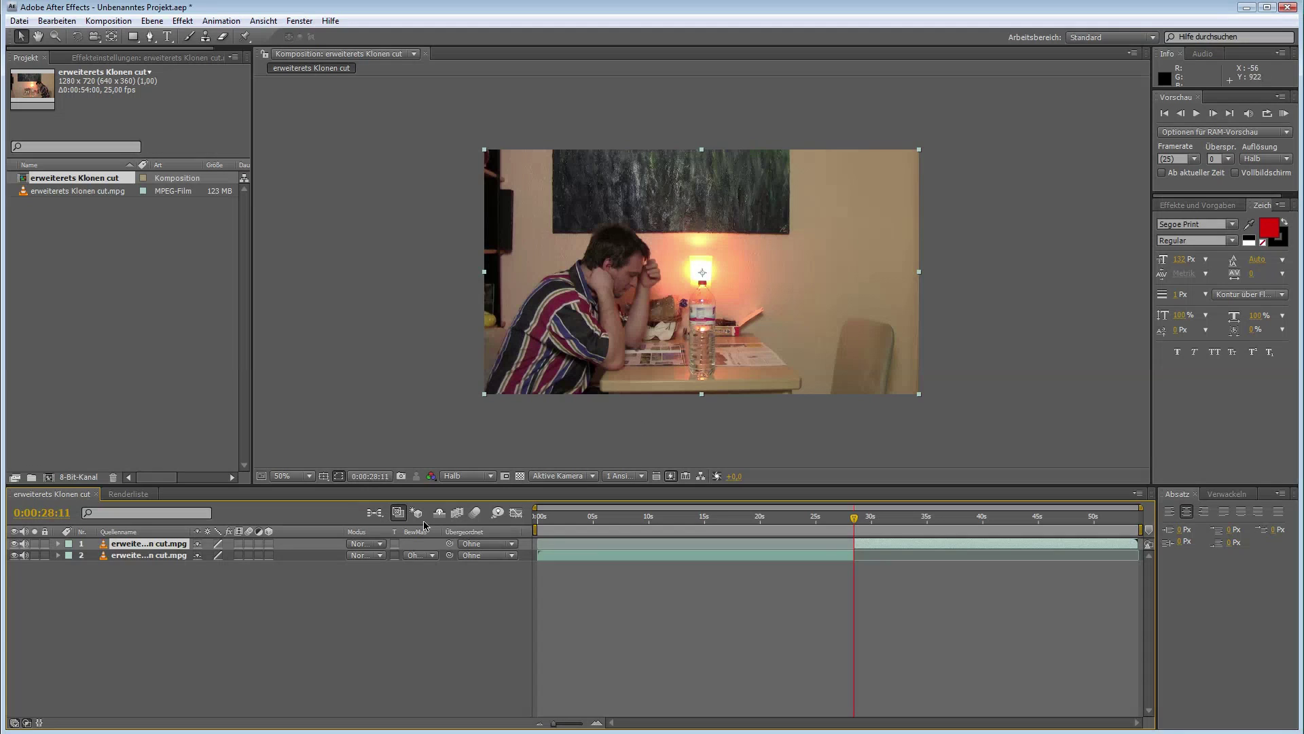
# Step: Reorder the two split layers, scrubbing through the footage to check which part is on top
pyautogui.click(679, 519)
pyautogui.moveTo(678, 522); pyautogui.dragTo(946, 541)
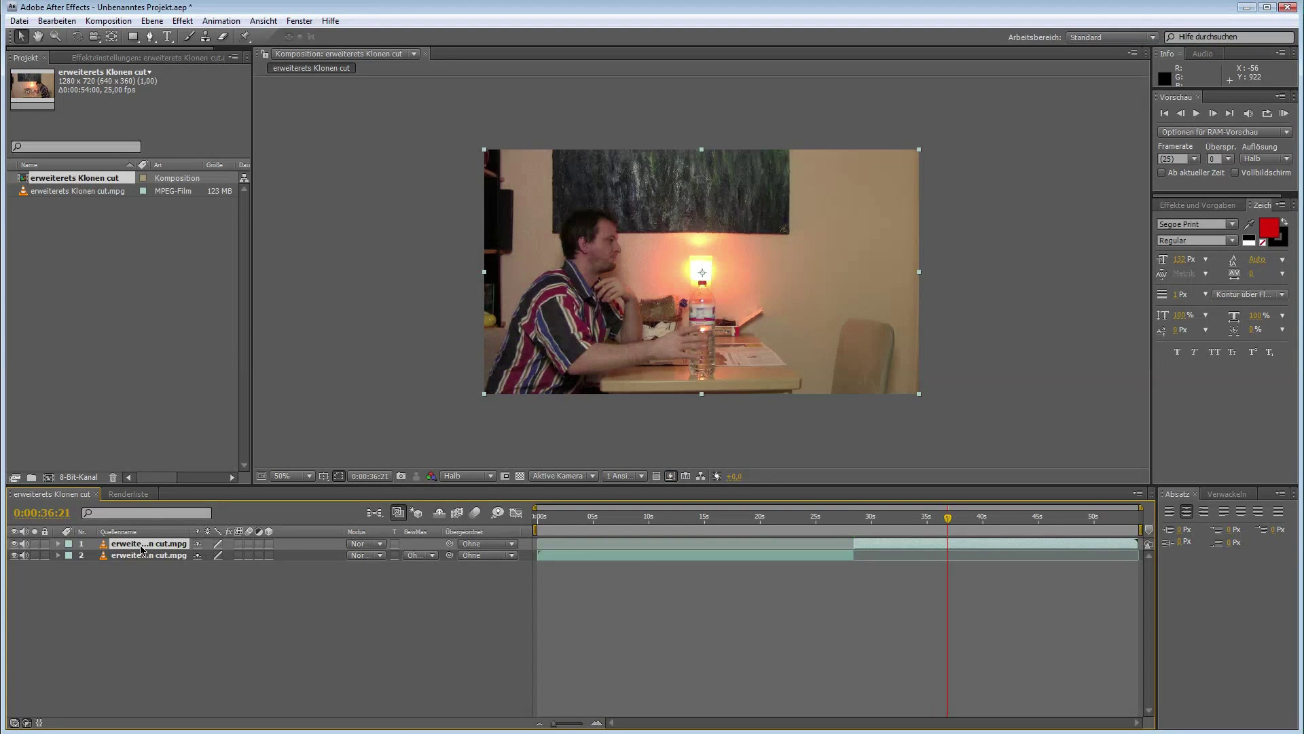
pyautogui.moveTo(142, 549); pyautogui.dragTo(152, 567)
pyautogui.moveTo(713, 517); pyautogui.dragTo(911, 520)
pyautogui.moveTo(153, 563); pyautogui.dragTo(152, 540)
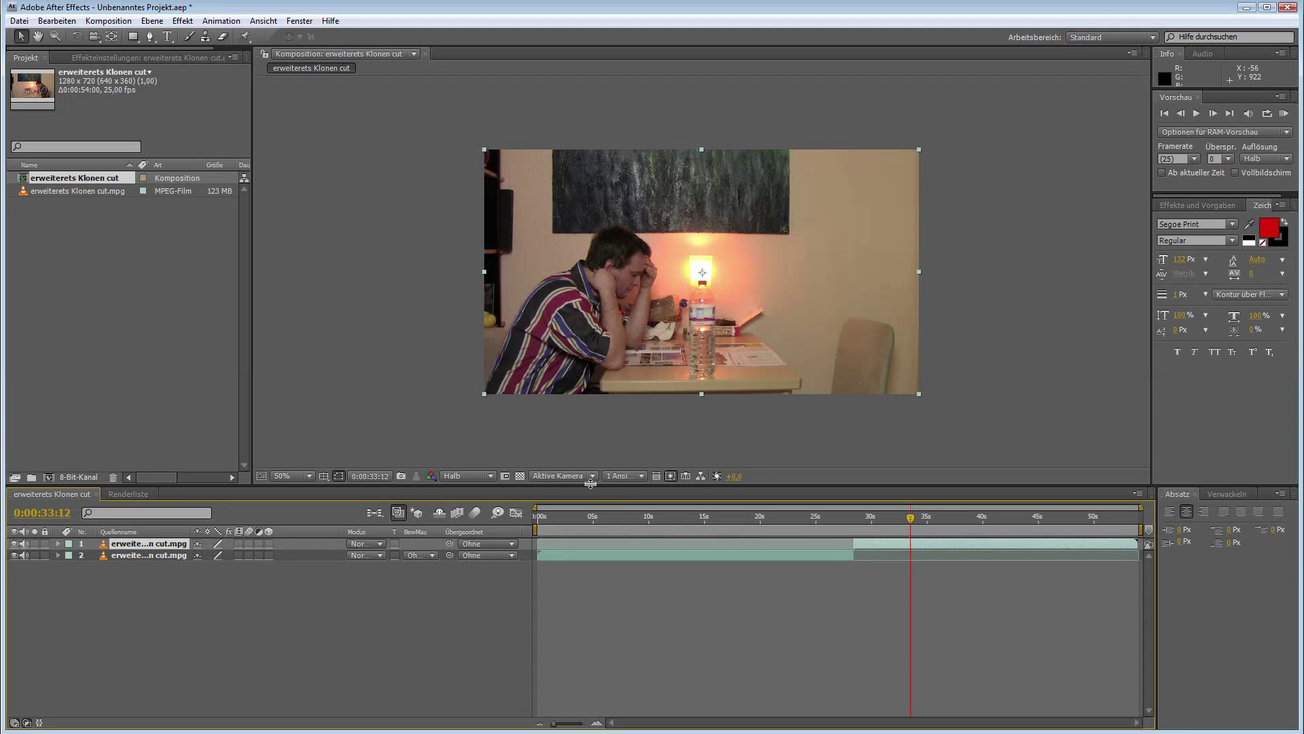
pyautogui.click(700, 523)
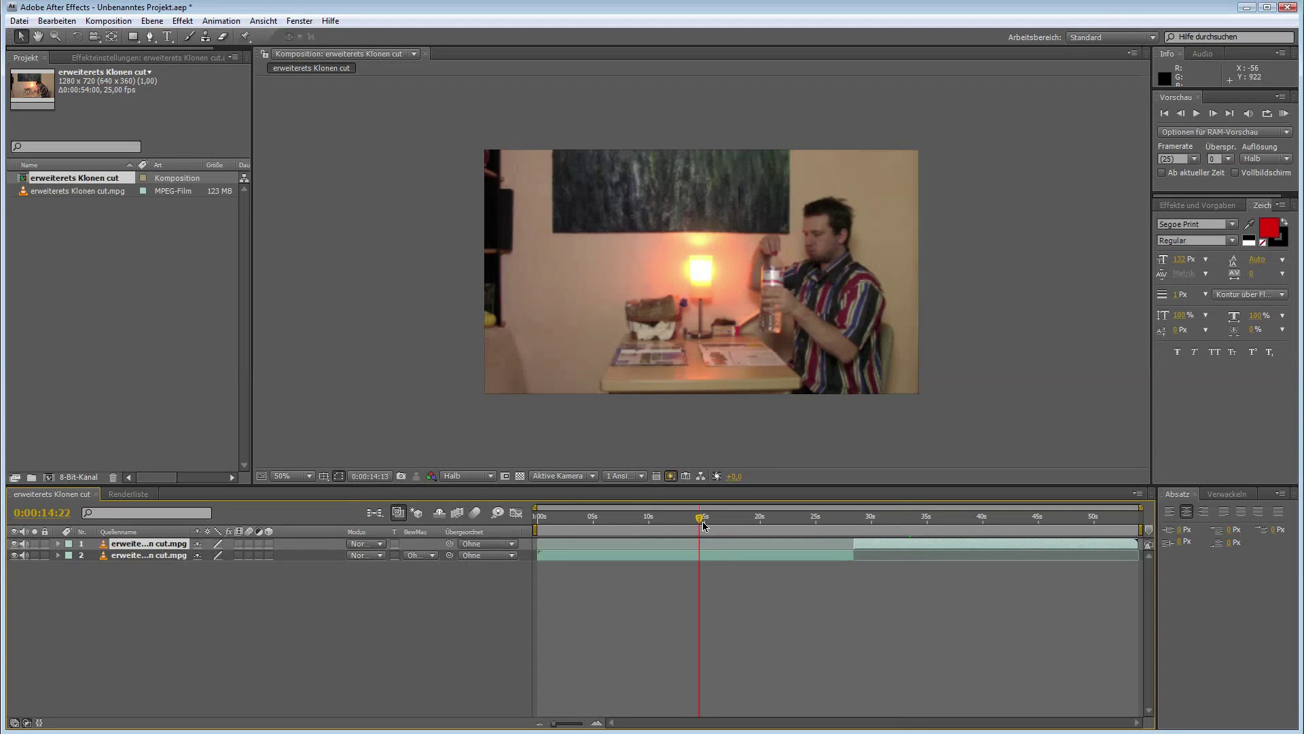
pyautogui.click(676, 556)
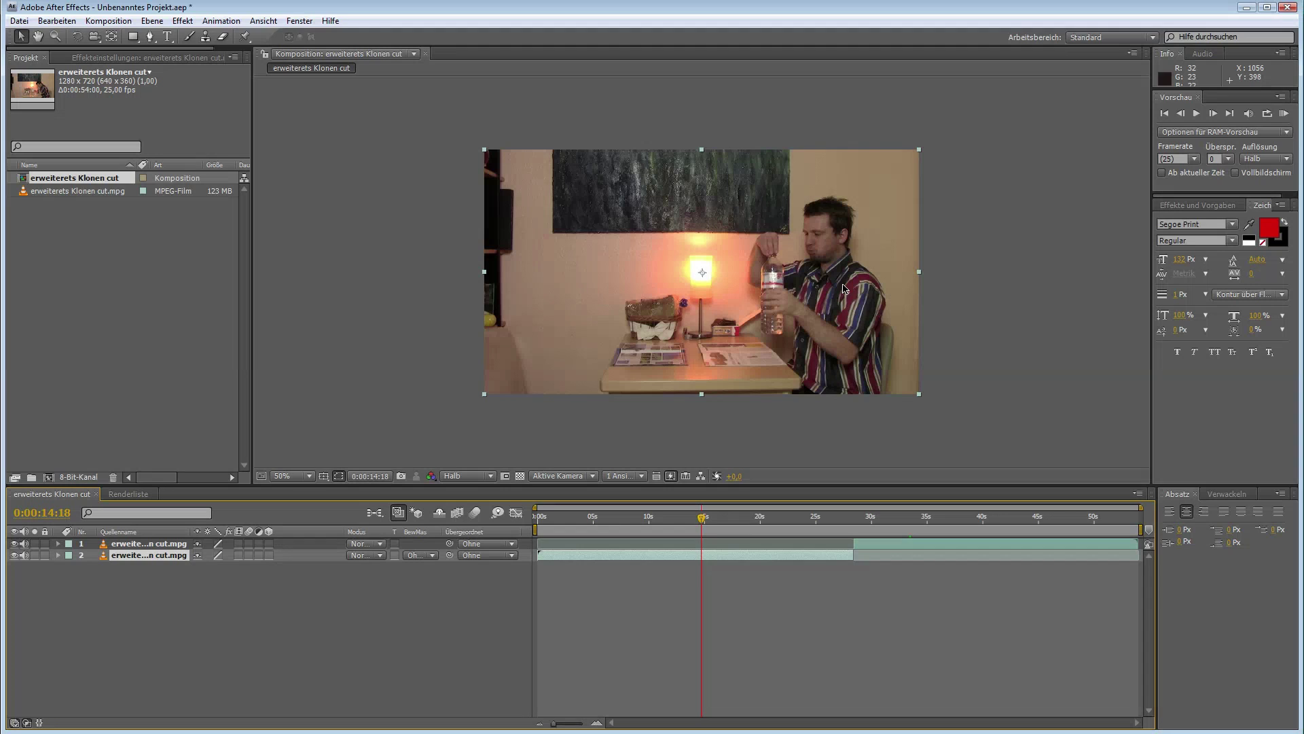
pyautogui.moveTo(915, 522); pyautogui.dragTo(963, 519)
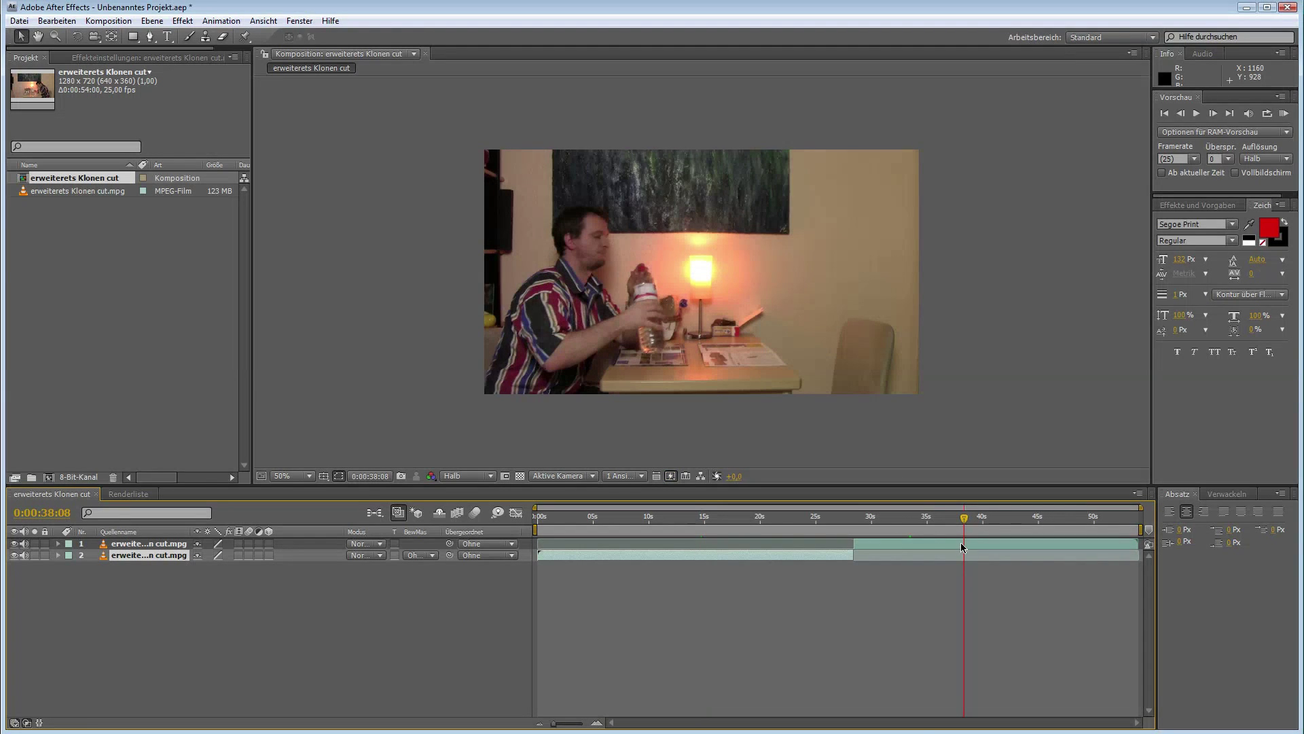
pyautogui.moveTo(854, 519)
pyautogui.mouseDown()
pyautogui.moveTo(673, 521)
pyautogui.moveTo(689, 521)
pyautogui.mouseUp()
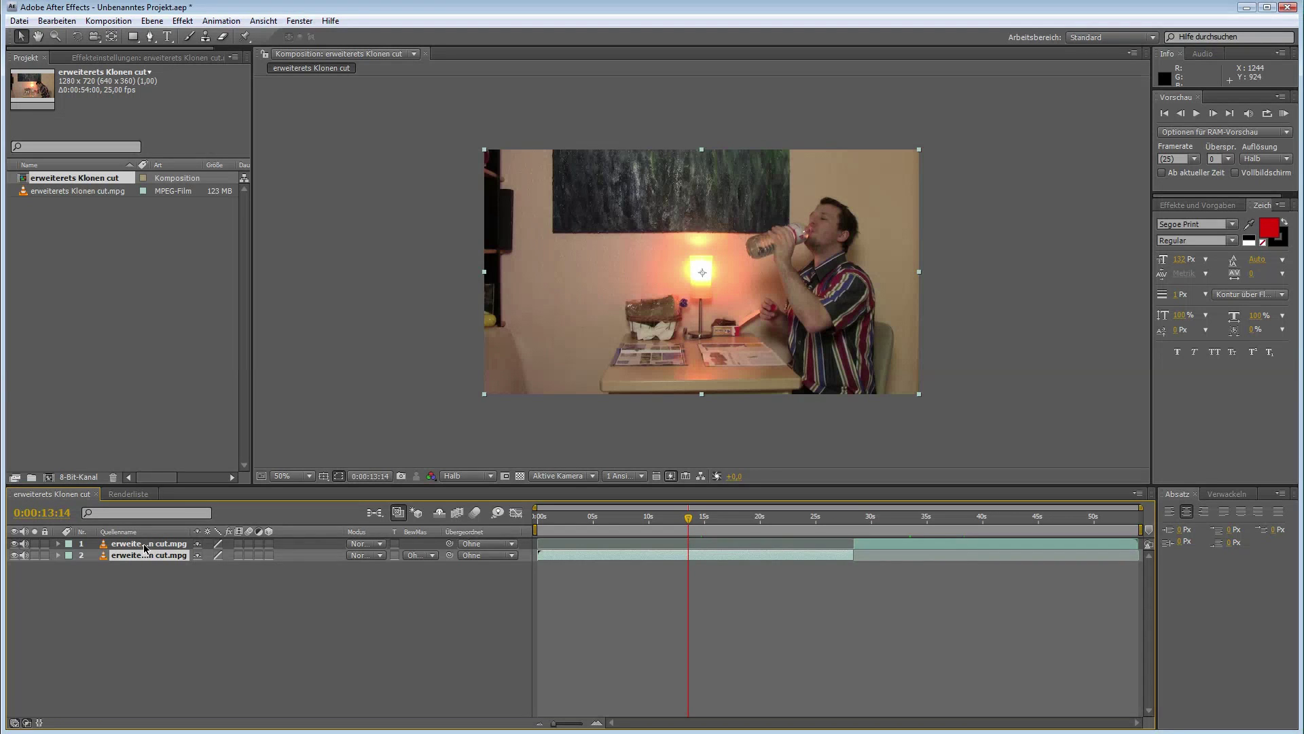
# Step: Stack the opening clip above the later clip and slide the later clip to start around 18 seconds
pyautogui.moveTo(145, 548); pyautogui.dragTo(144, 561)
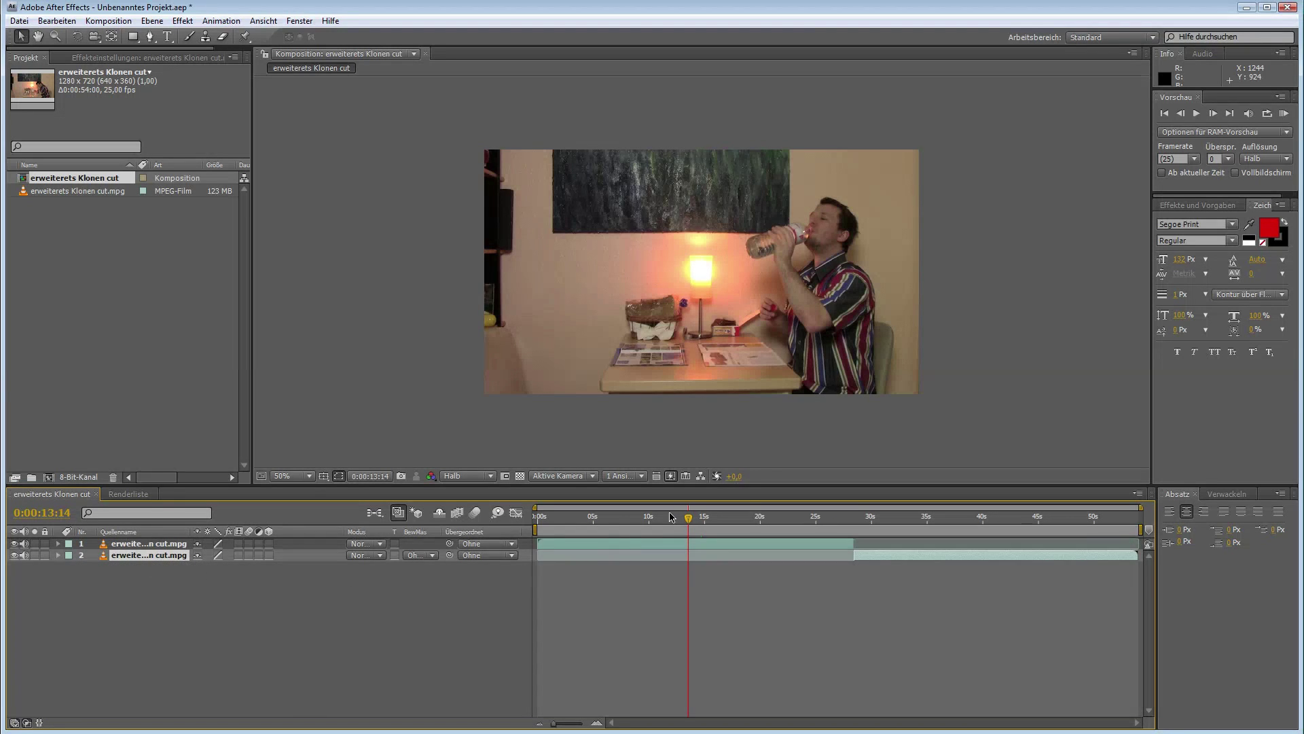
pyautogui.press('space')
pyautogui.moveTo(724, 518)
pyautogui.mouseDown()
pyautogui.moveTo(700, 526)
pyautogui.moveTo(738, 518)
pyautogui.mouseUp()
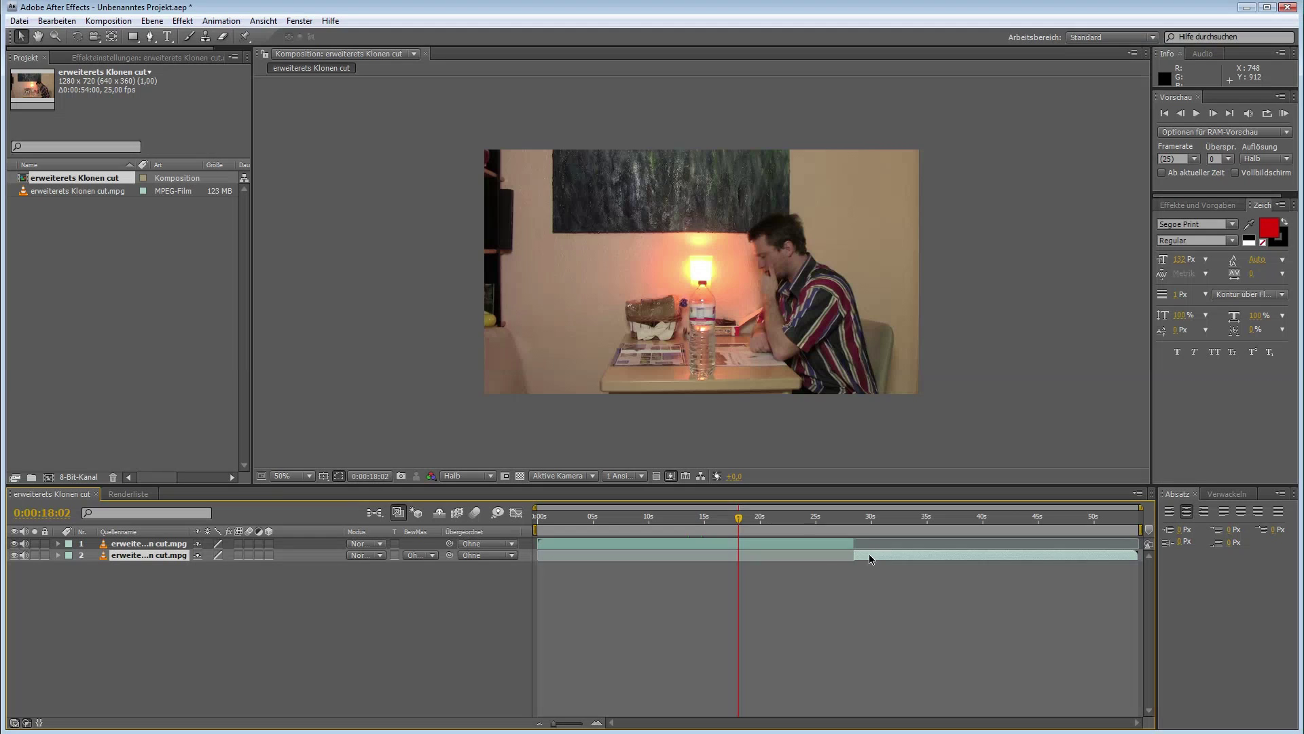
pyautogui.moveTo(871, 558); pyautogui.dragTo(747, 556)
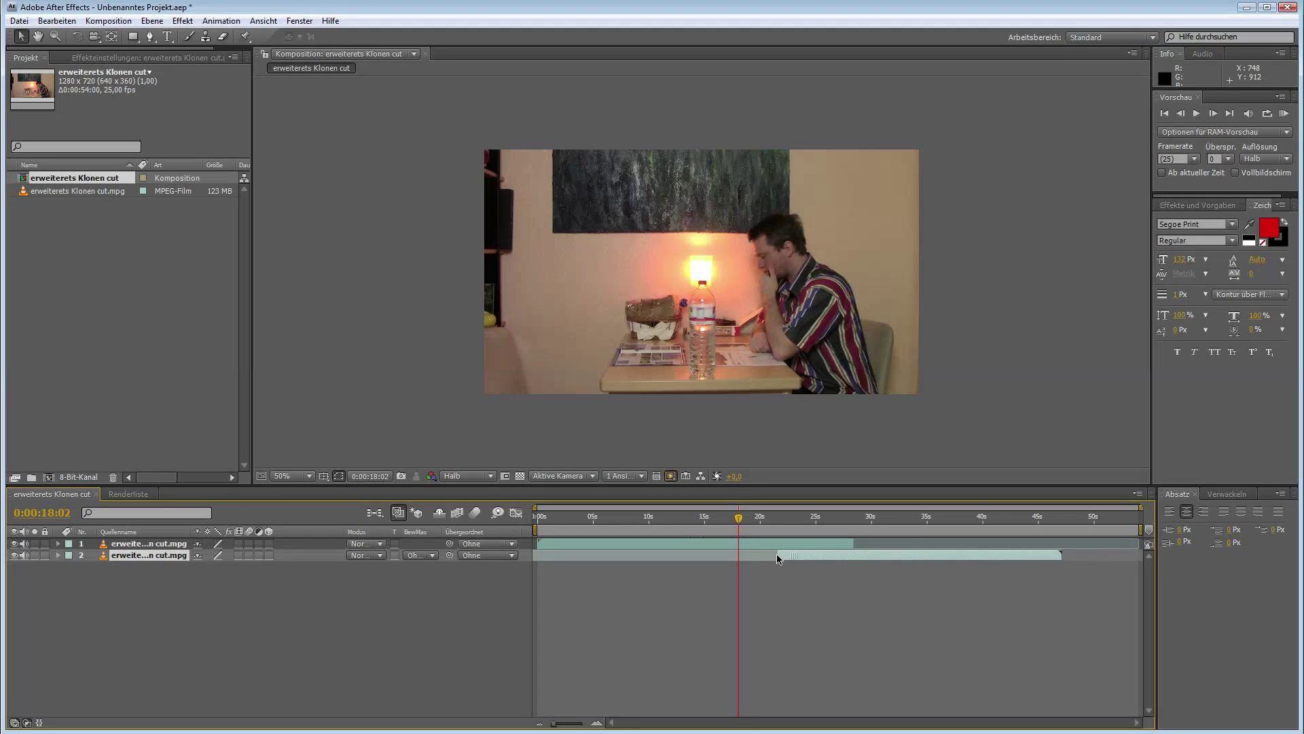
pyautogui.click(740, 523)
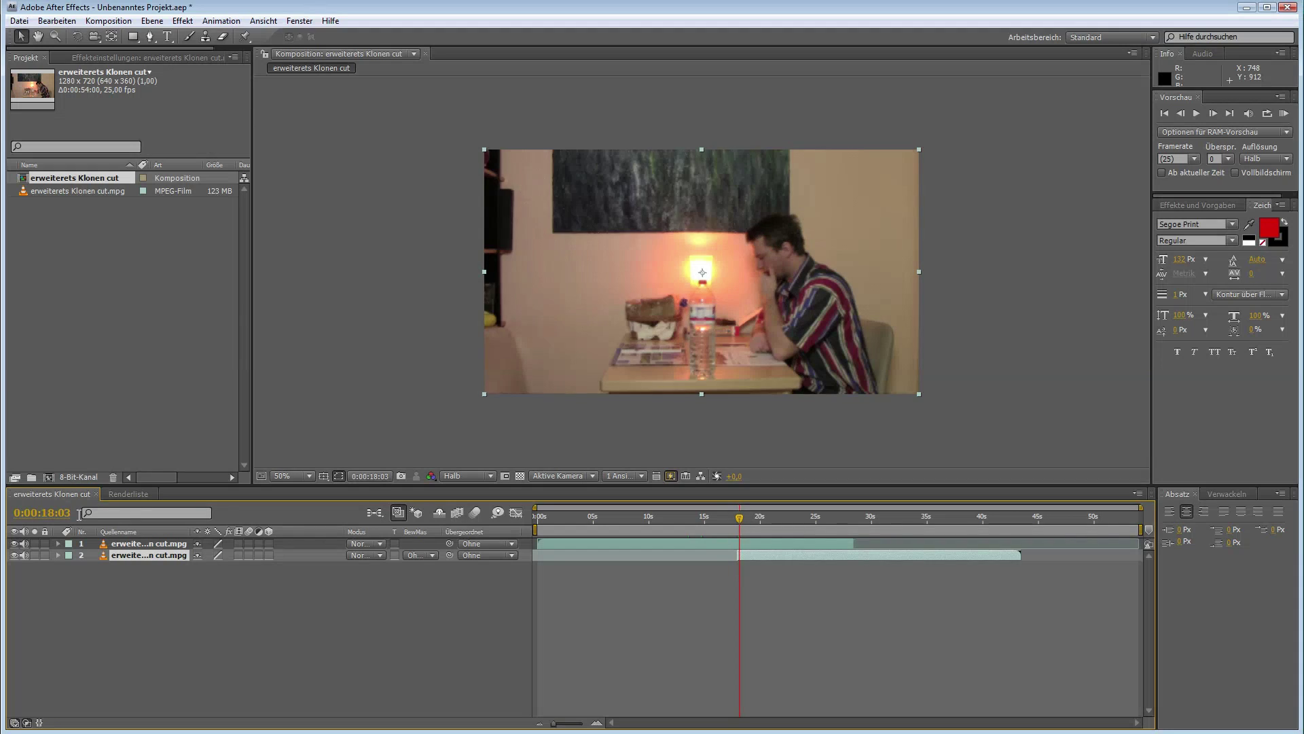
# Step: With the top layer hidden, slide the later clip earlier to about 12 seconds, then show the top layer again
pyautogui.click(15, 544)
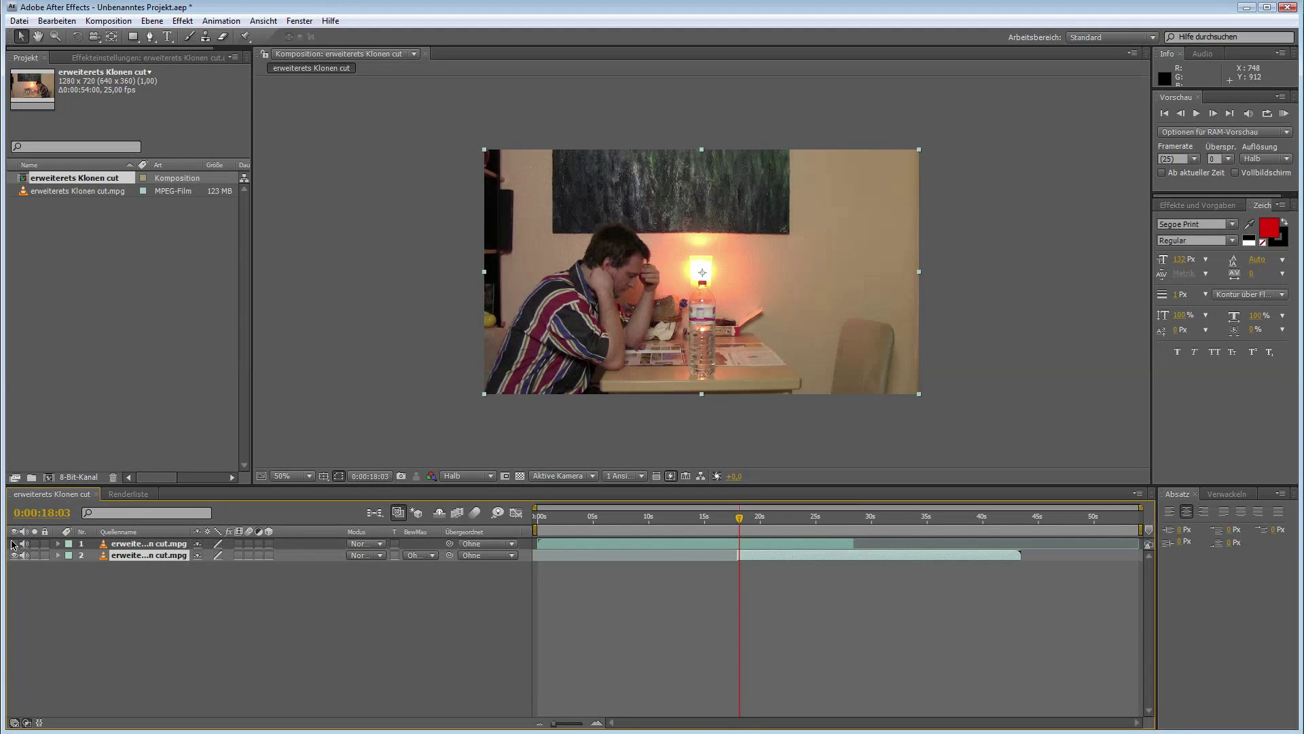
pyautogui.press('pagedown')
pyautogui.press('pagedown')
pyautogui.press('pagedown')
pyautogui.moveTo(746, 519)
pyautogui.mouseDown()
pyautogui.moveTo(827, 518)
pyautogui.moveTo(821, 529)
pyautogui.mouseUp()
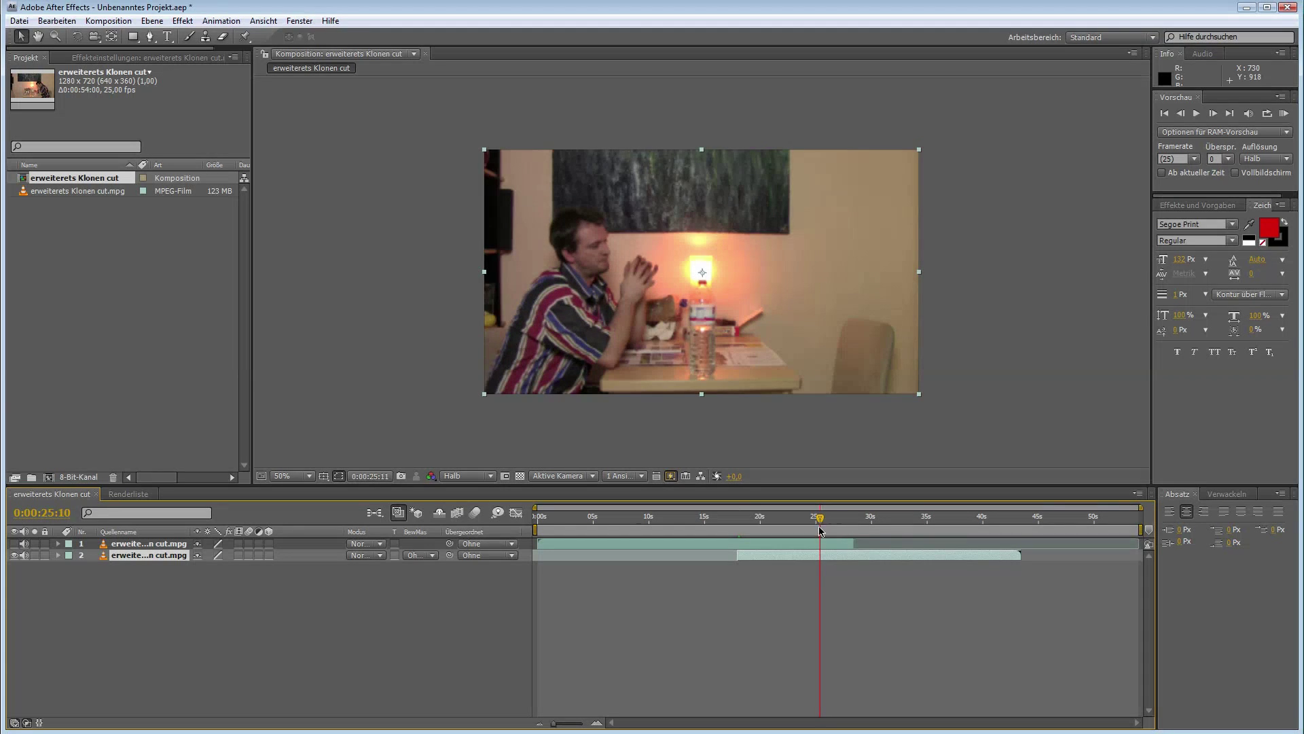
pyautogui.moveTo(821, 558)
pyautogui.mouseDown()
pyautogui.moveTo(750, 556)
pyautogui.moveTo(743, 518)
pyautogui.mouseUp()
pyautogui.click(750, 518)
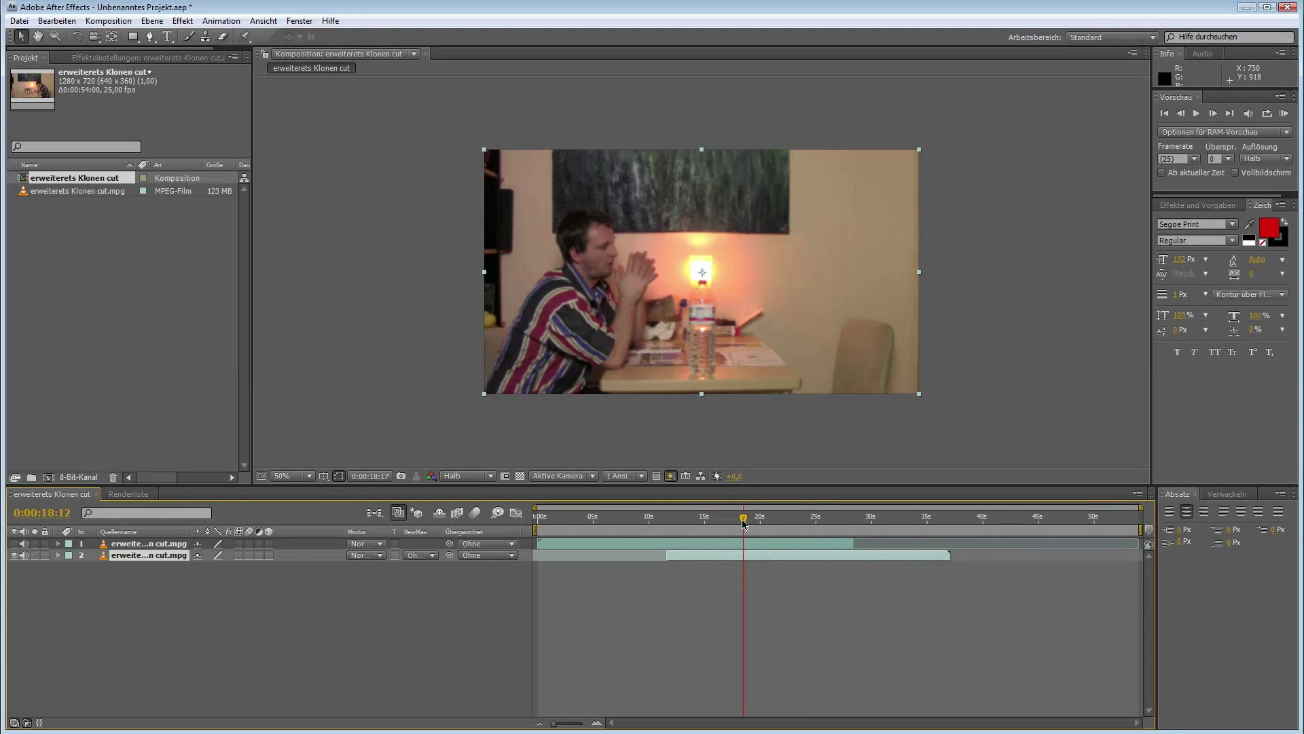
pyautogui.click(15, 544)
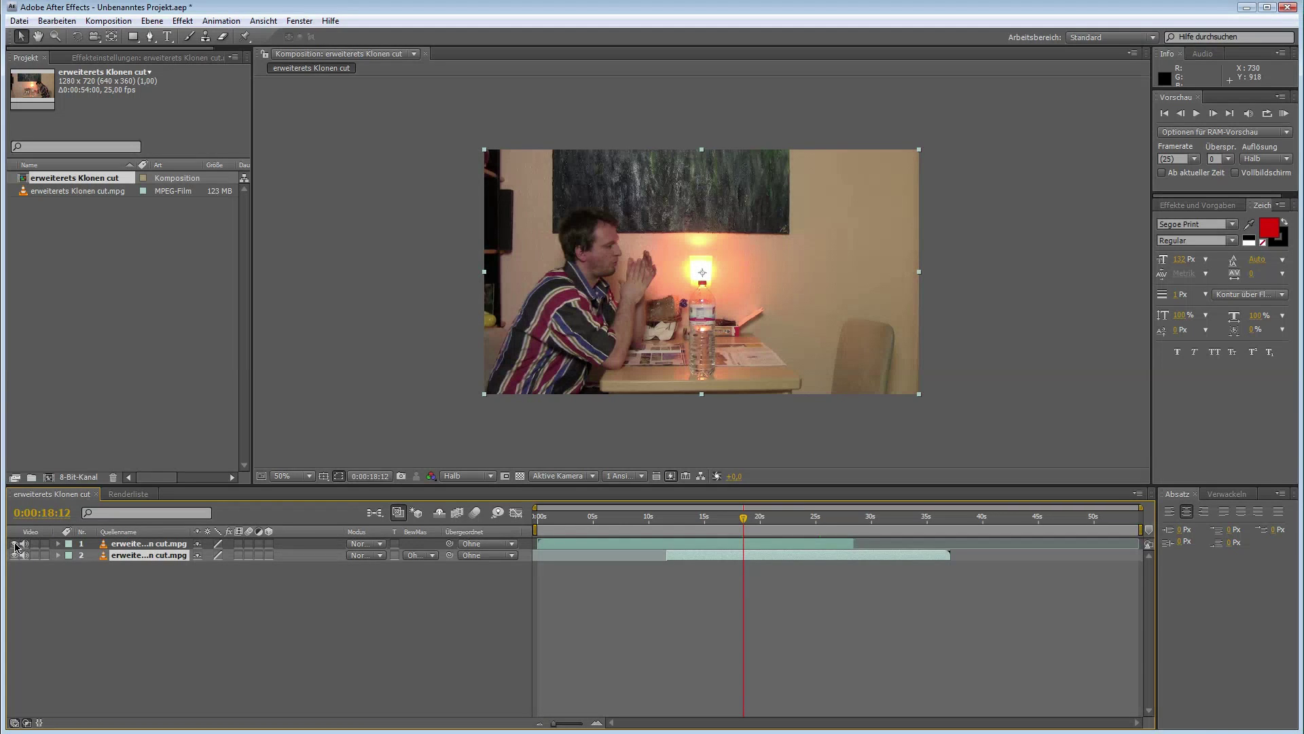
pyautogui.moveTo(745, 519); pyautogui.dragTo(801, 520)
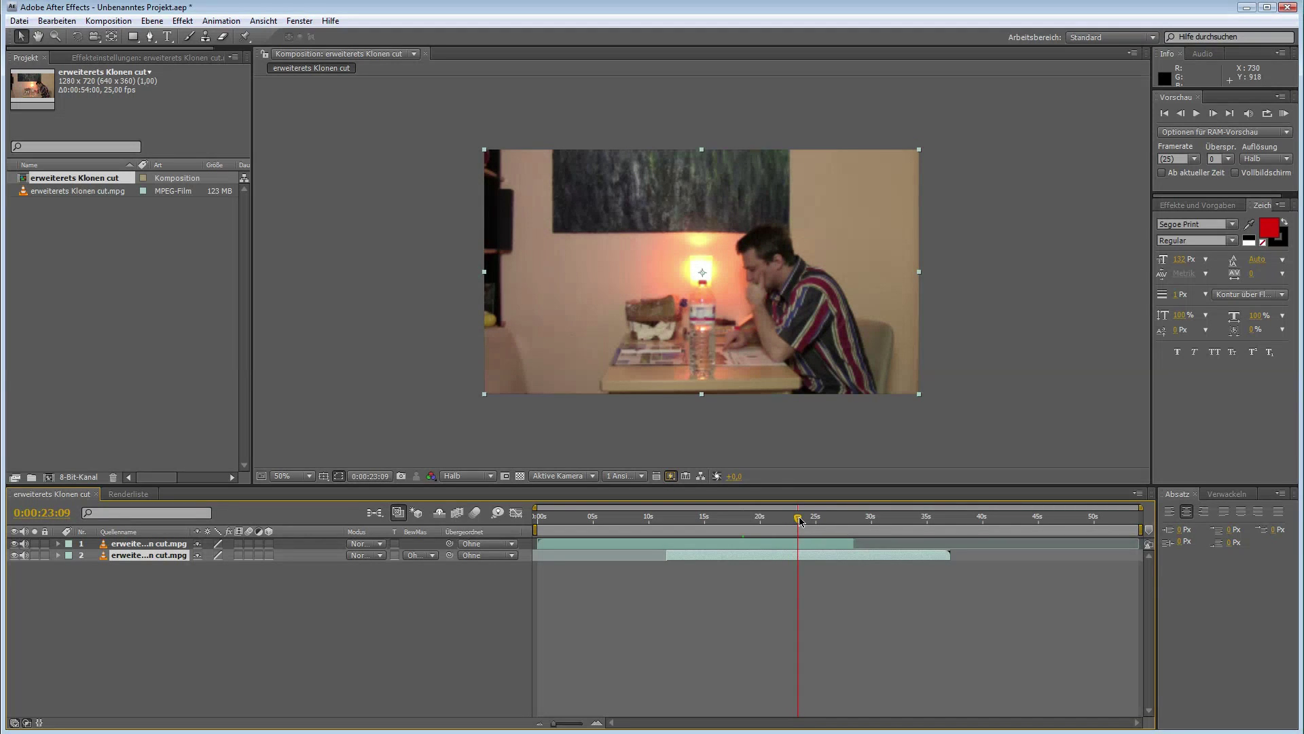
# Step: Draw a closed four-point Pen mask over the right half of layer 1, then deselect
pyautogui.hotkey('ctrl', 'Up')
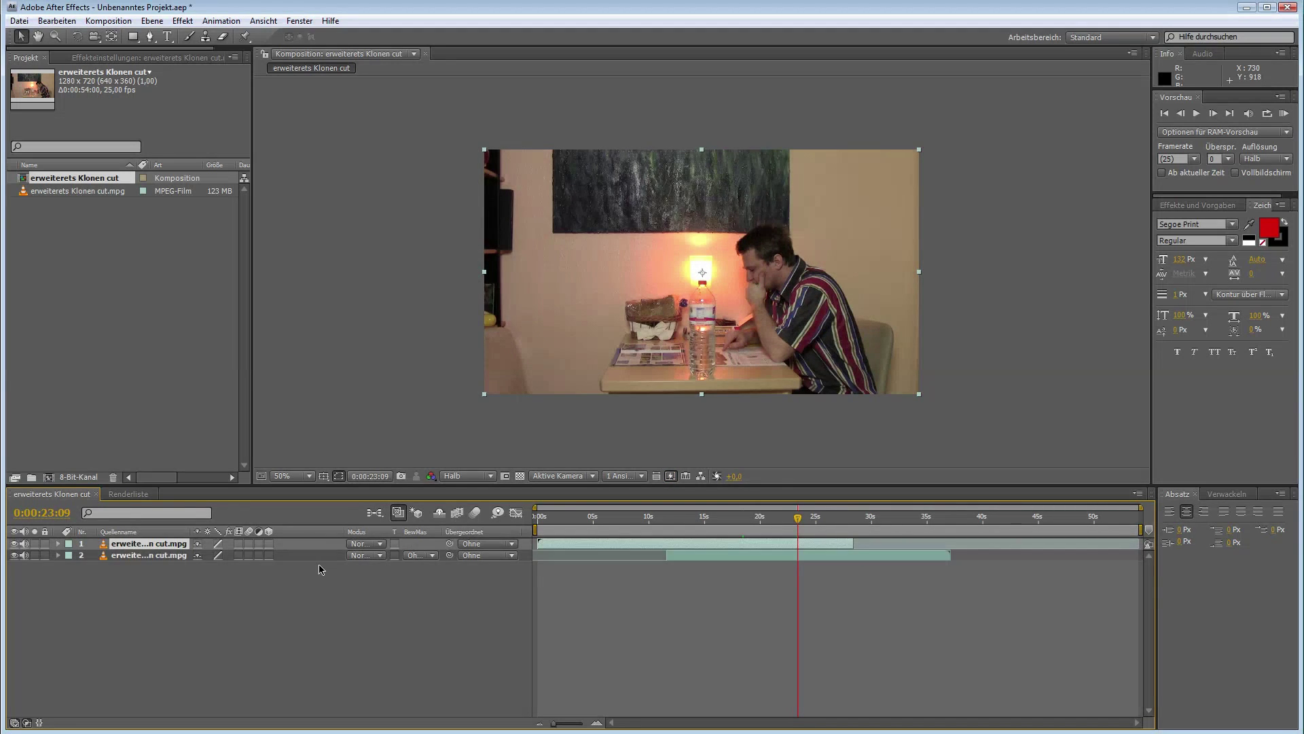
pyautogui.click(150, 37)
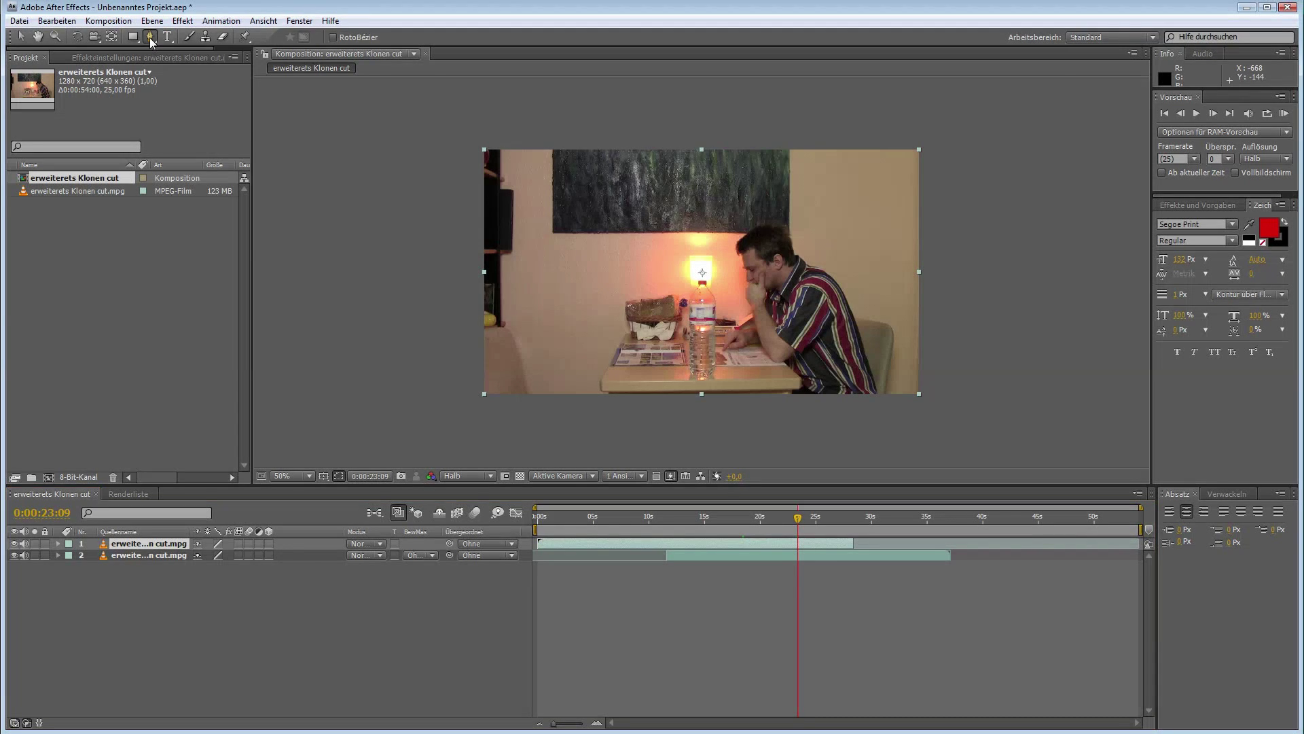
pyautogui.click(705, 113)
pyautogui.click(712, 409)
pyautogui.click(955, 409)
pyautogui.click(948, 110)
pyautogui.click(705, 112)
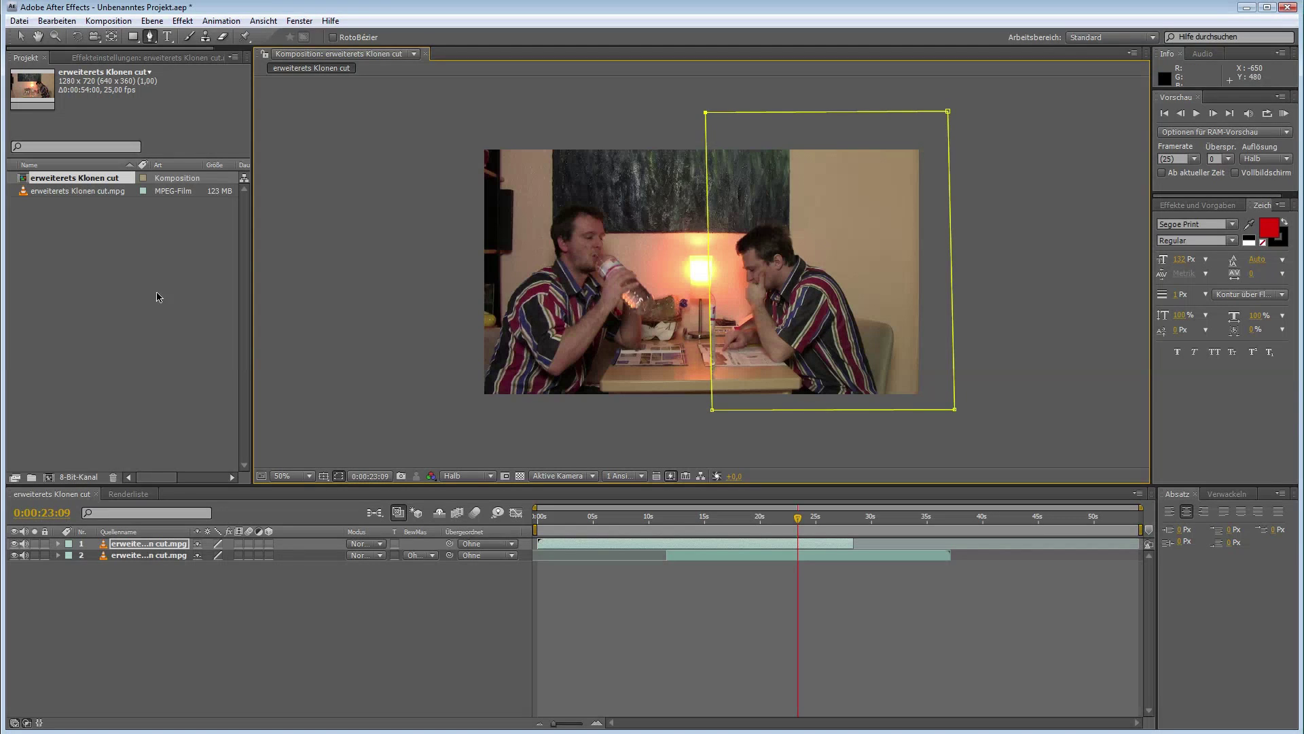
pyautogui.click(20, 36)
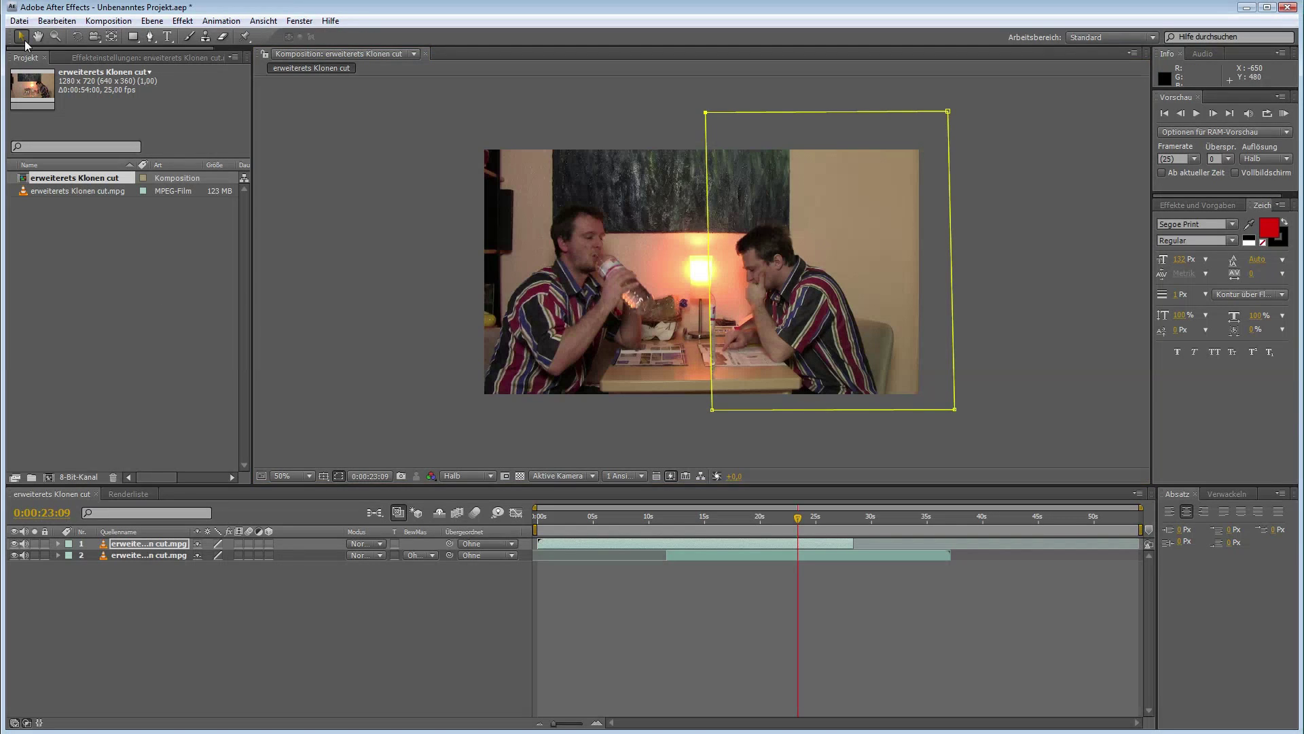
pyautogui.click(558, 430)
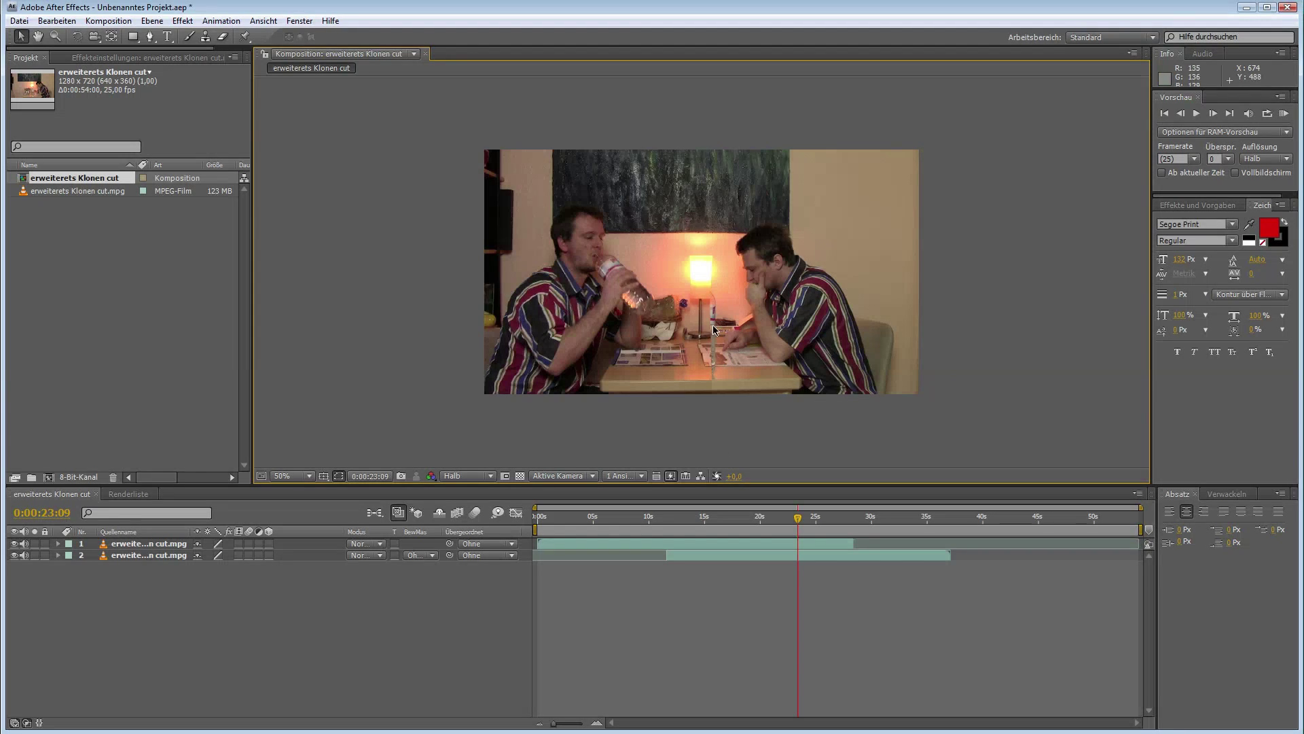
# Step: Scrub back and forth through the overlapping section to preview the two-man composite, ending at 0:00:17:20
pyautogui.moveTo(786, 522); pyautogui.dragTo(713, 526)
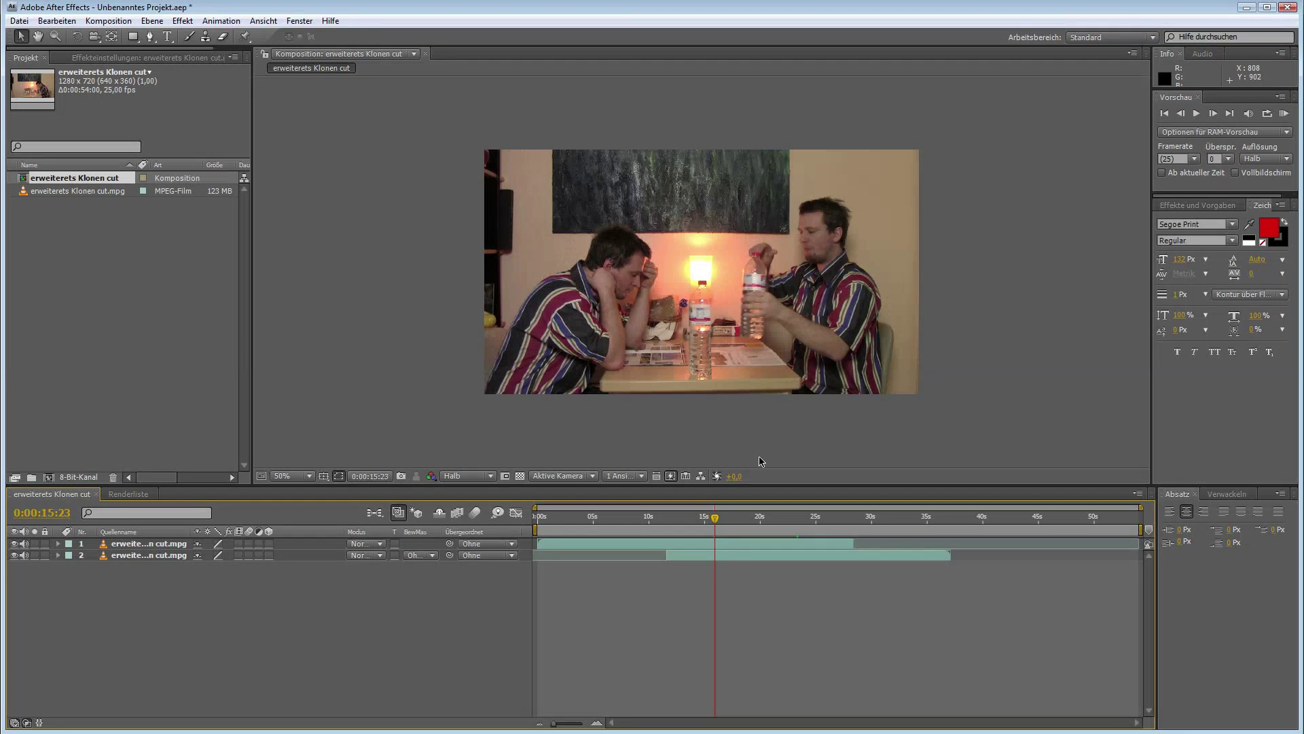
pyautogui.moveTo(721, 520); pyautogui.dragTo(740, 520)
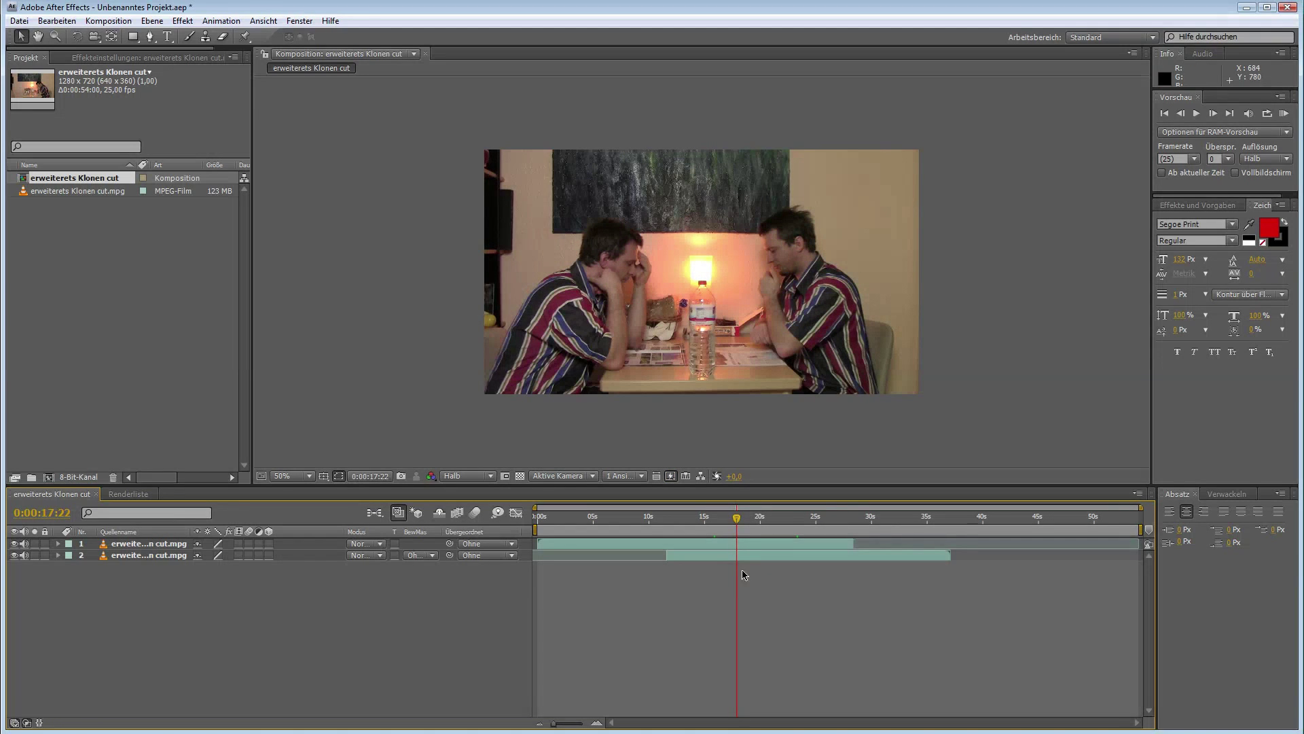
pyautogui.moveTo(746, 520); pyautogui.dragTo(782, 518)
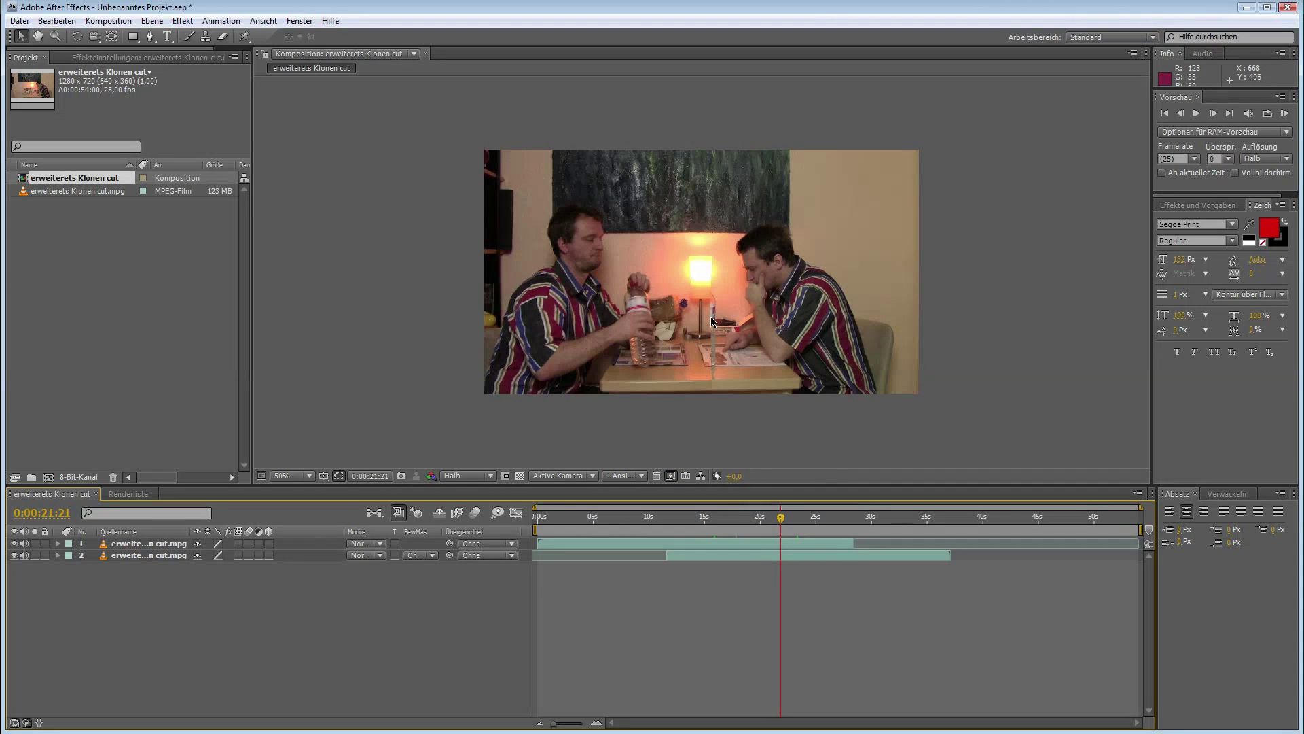
pyautogui.moveTo(782, 518); pyautogui.dragTo(737, 524)
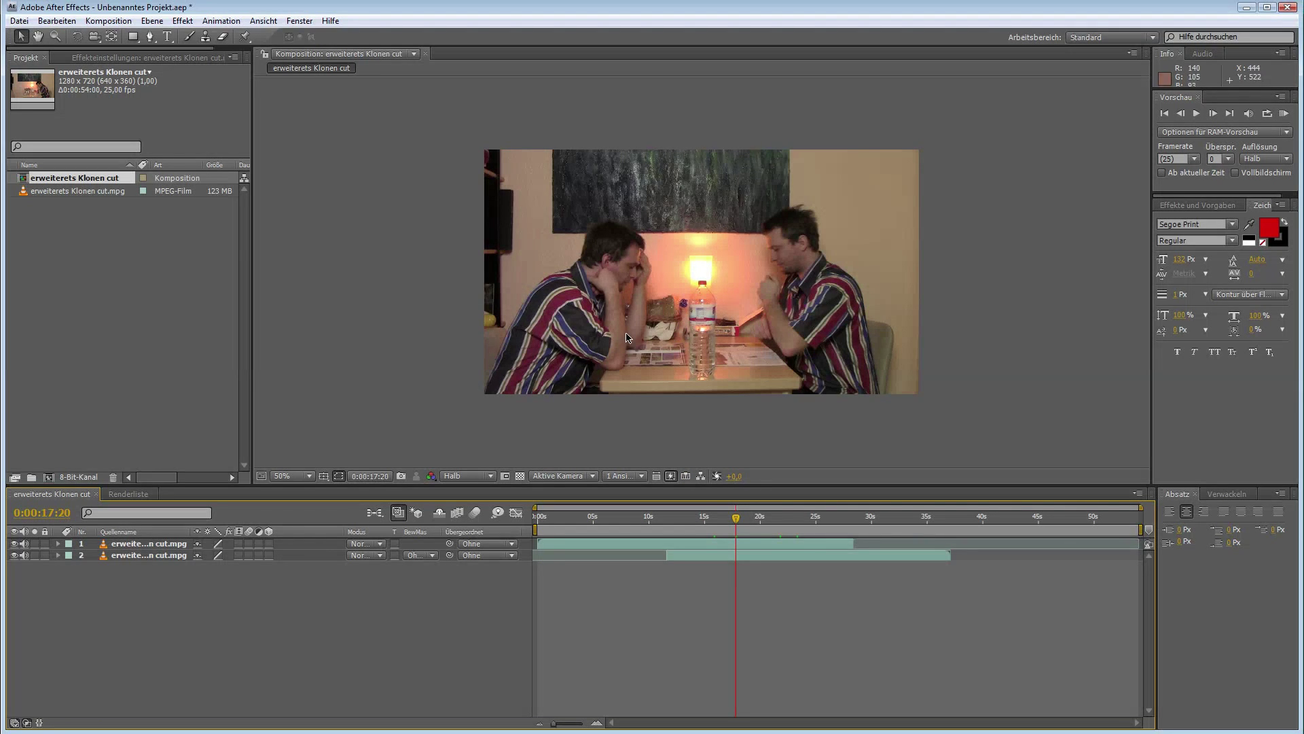
# Step: Expand Masken > Maske 1 on the top layer and set a Maskenpfad keyframe at 0:00:17:20
pyautogui.click(120, 544)
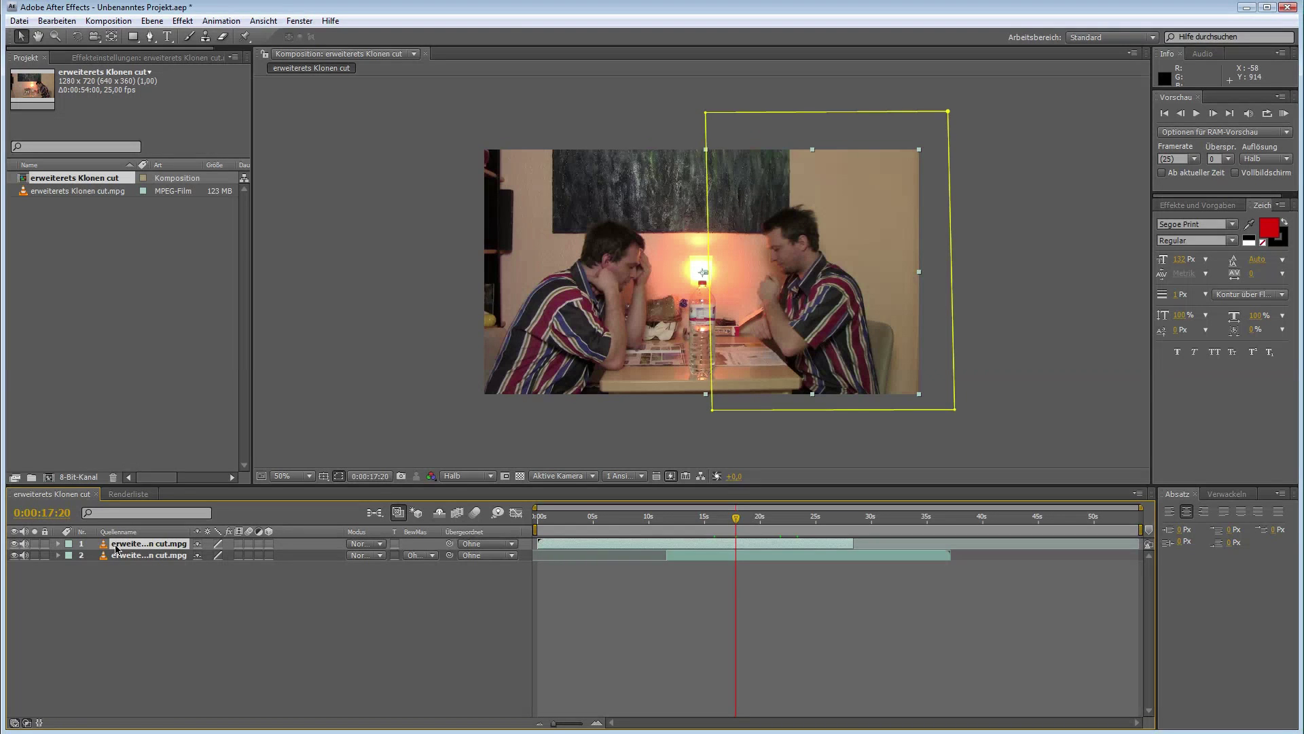
pyautogui.click(58, 544)
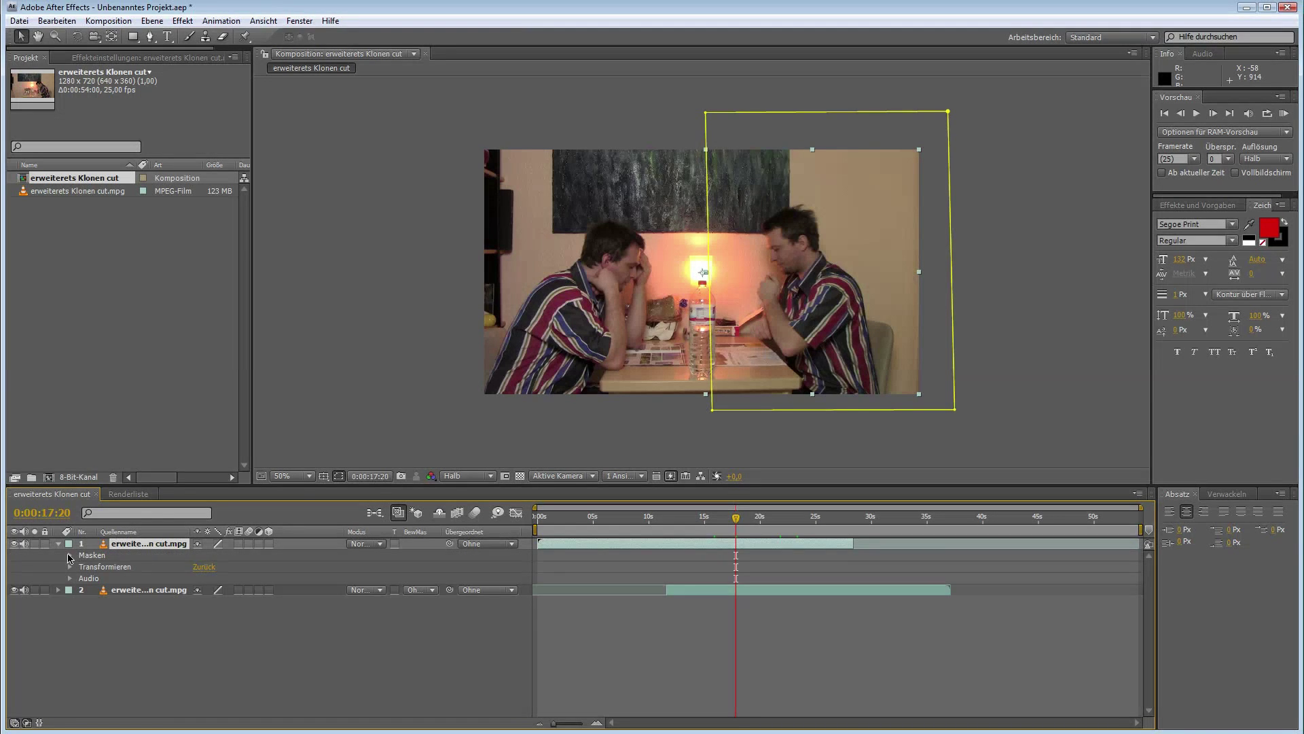
pyautogui.click(70, 556)
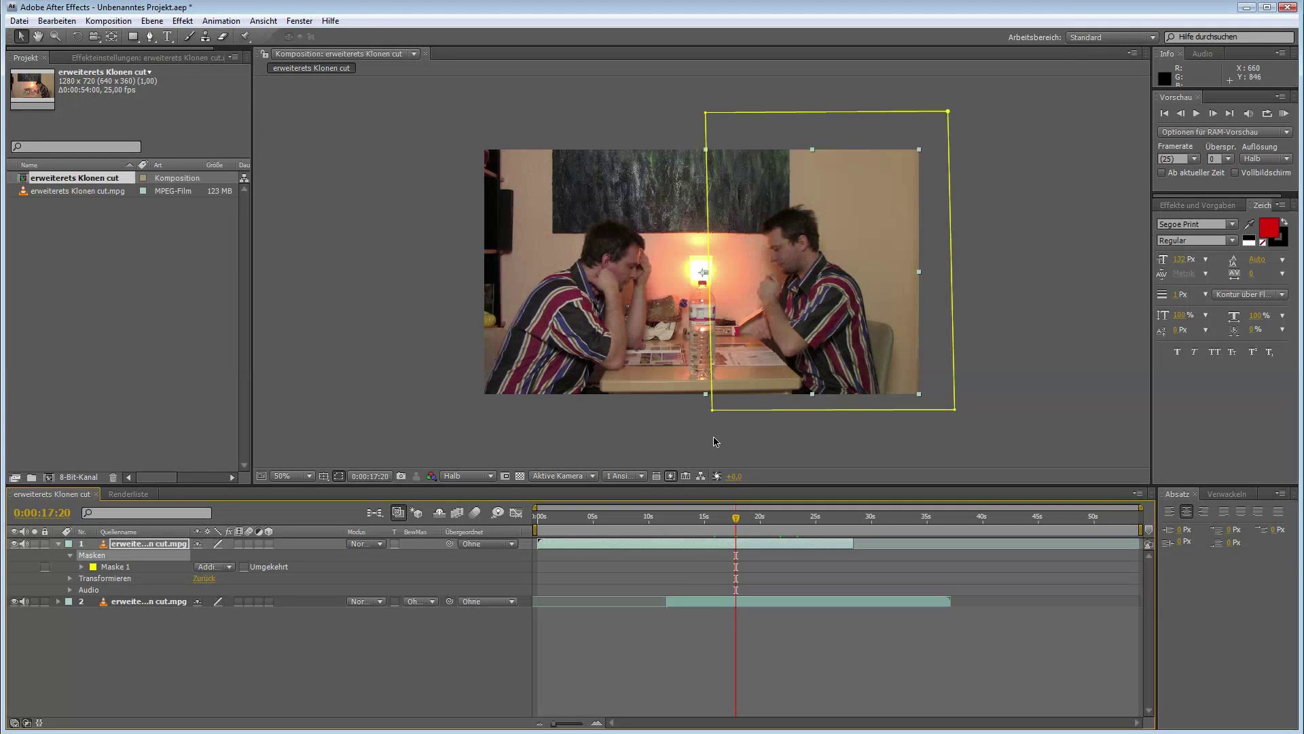
pyautogui.click(82, 567)
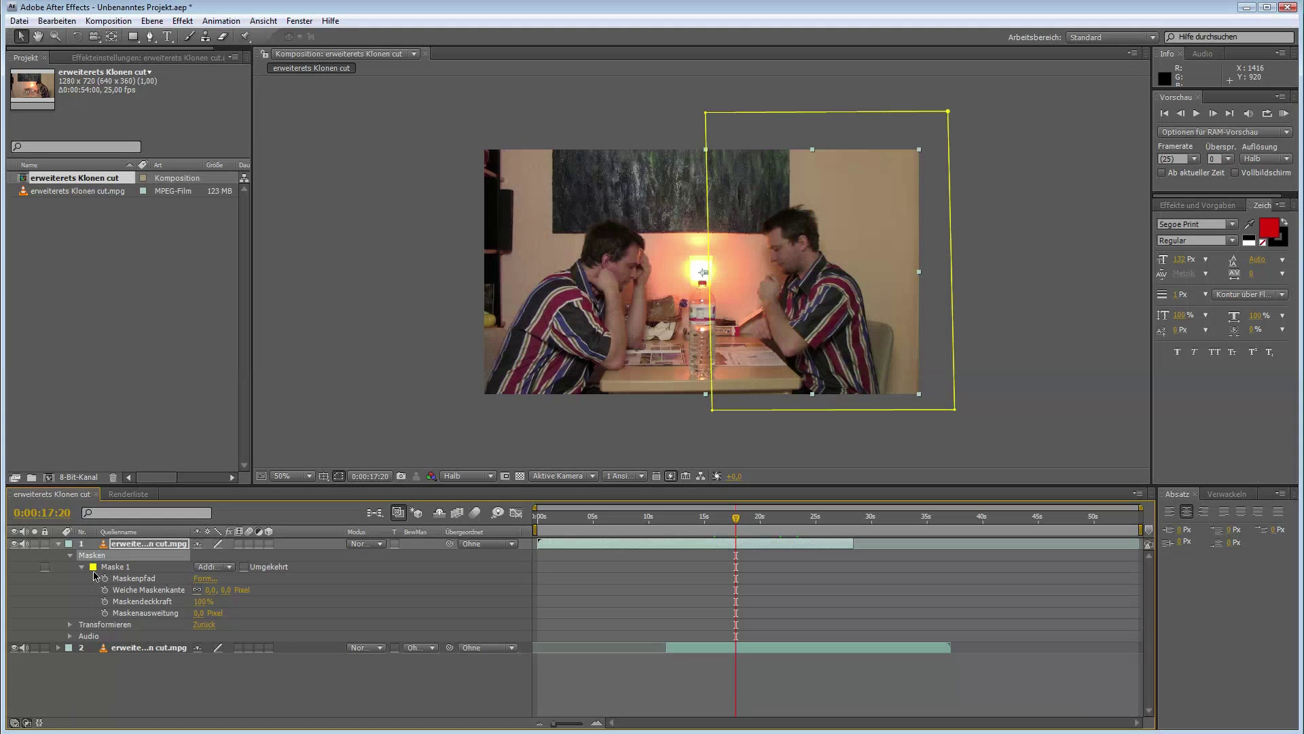
pyautogui.click(105, 579)
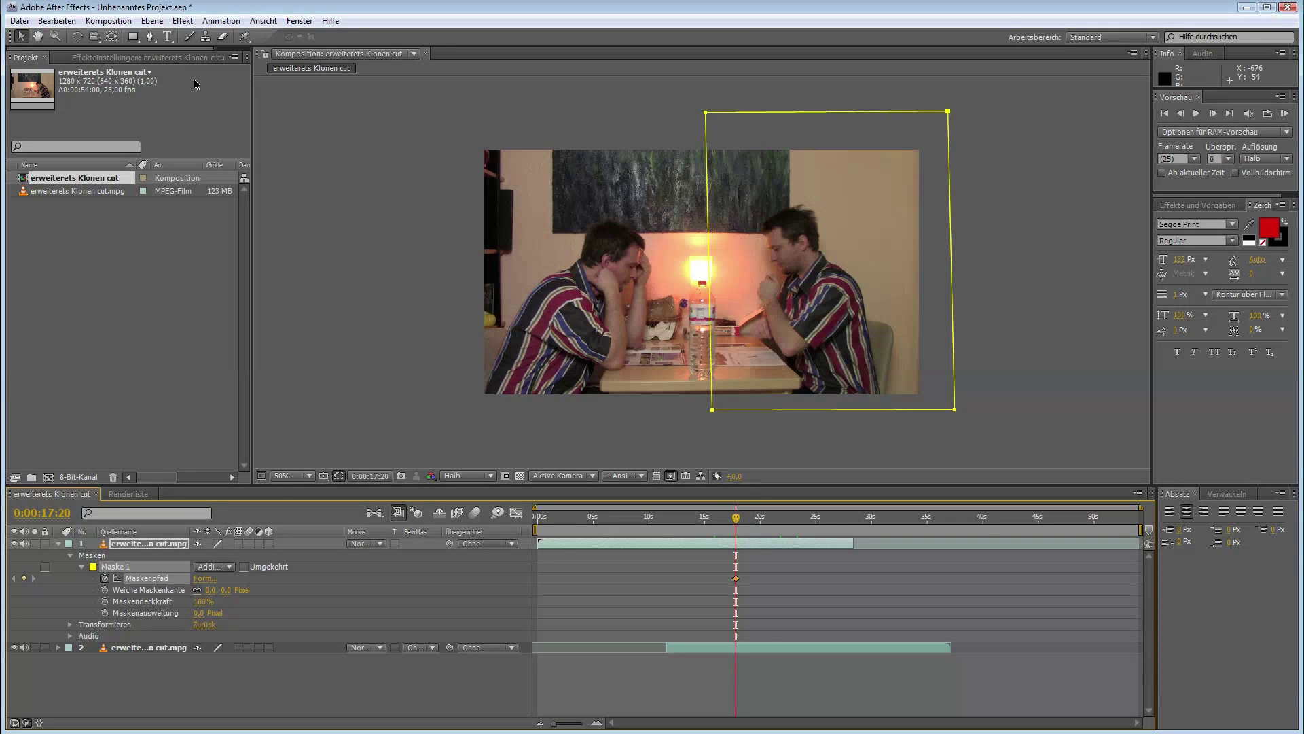
# Step: Use the Add Vertex tool to place three points down the mask's left edge, then return to Selection
pyautogui.click(151, 37)
pyautogui.click(151, 37)
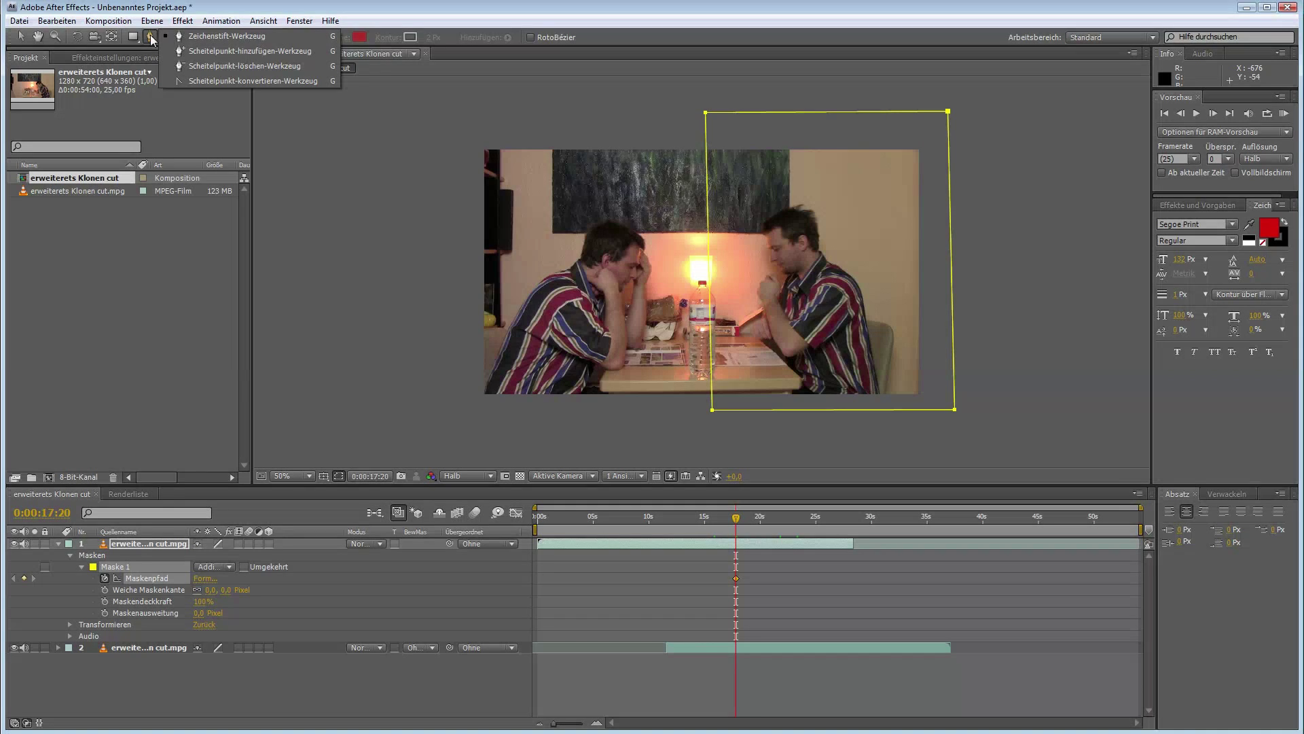
pyautogui.click(190, 53)
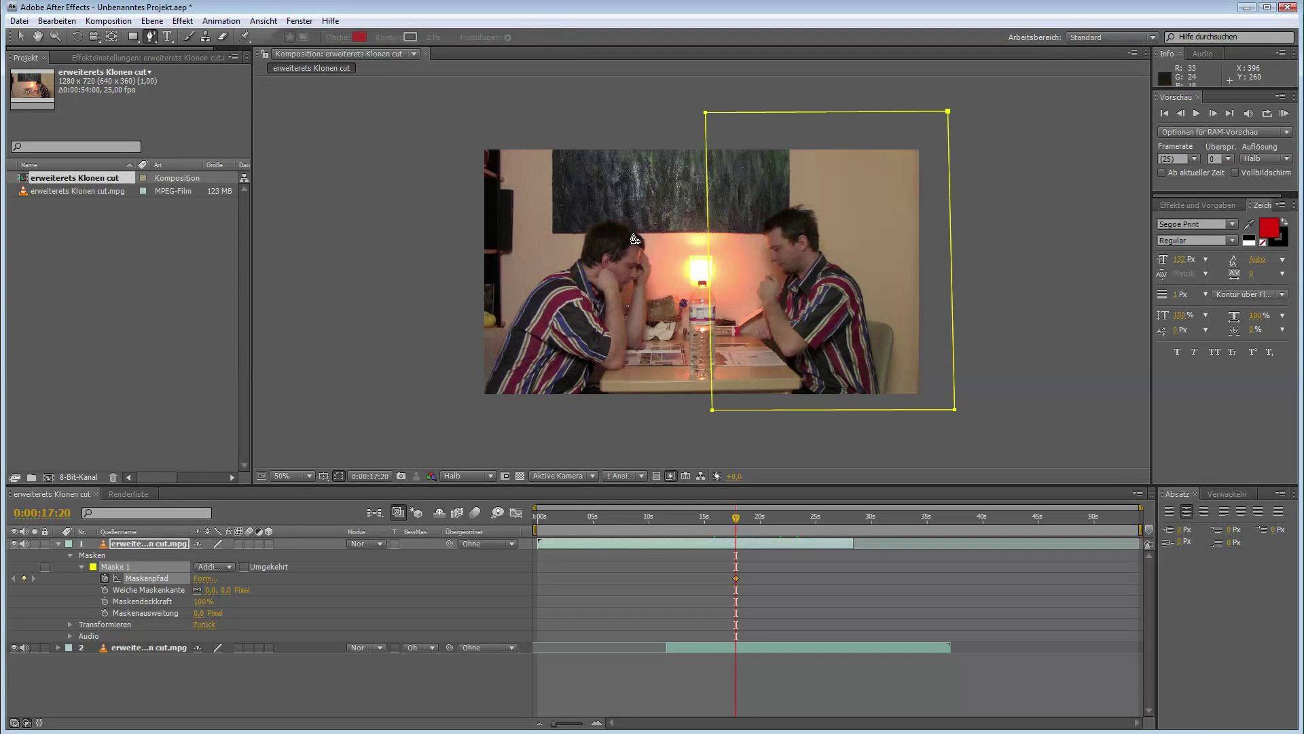
pyautogui.click(707, 191)
pyautogui.click(710, 295)
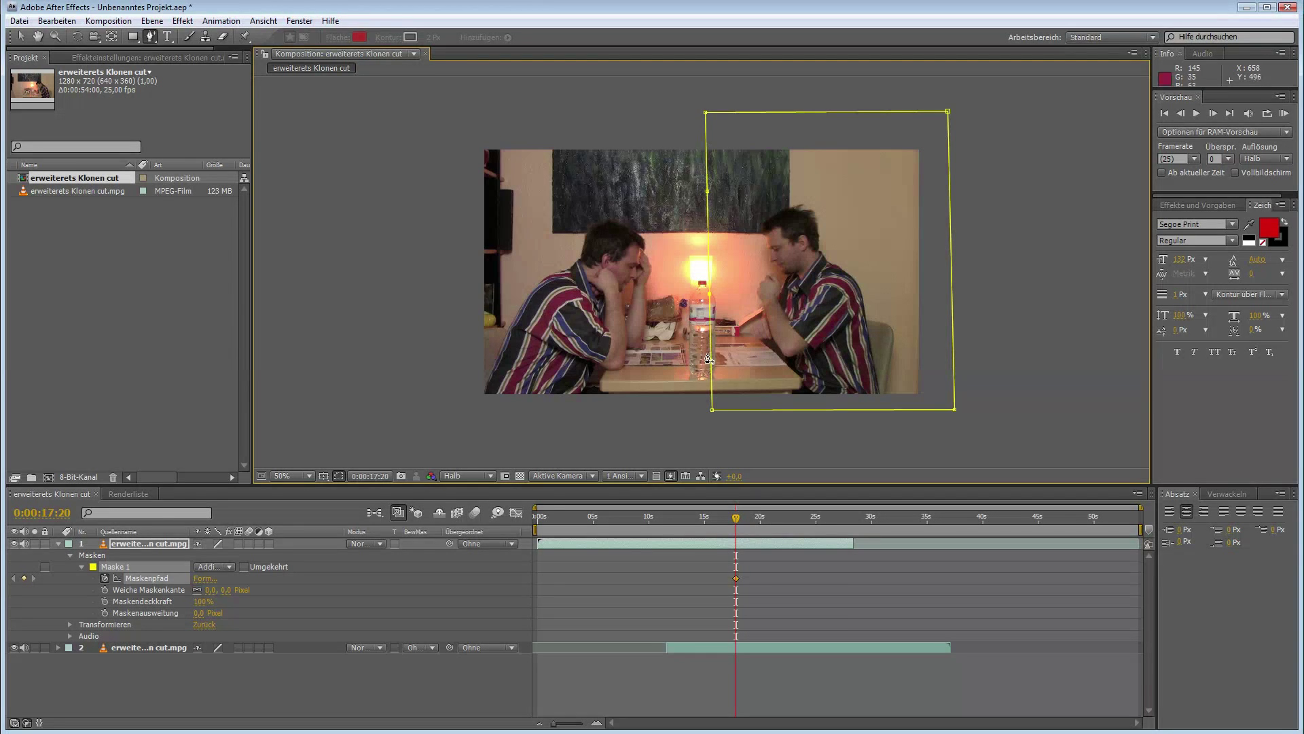
pyautogui.click(712, 375)
pyautogui.click(20, 37)
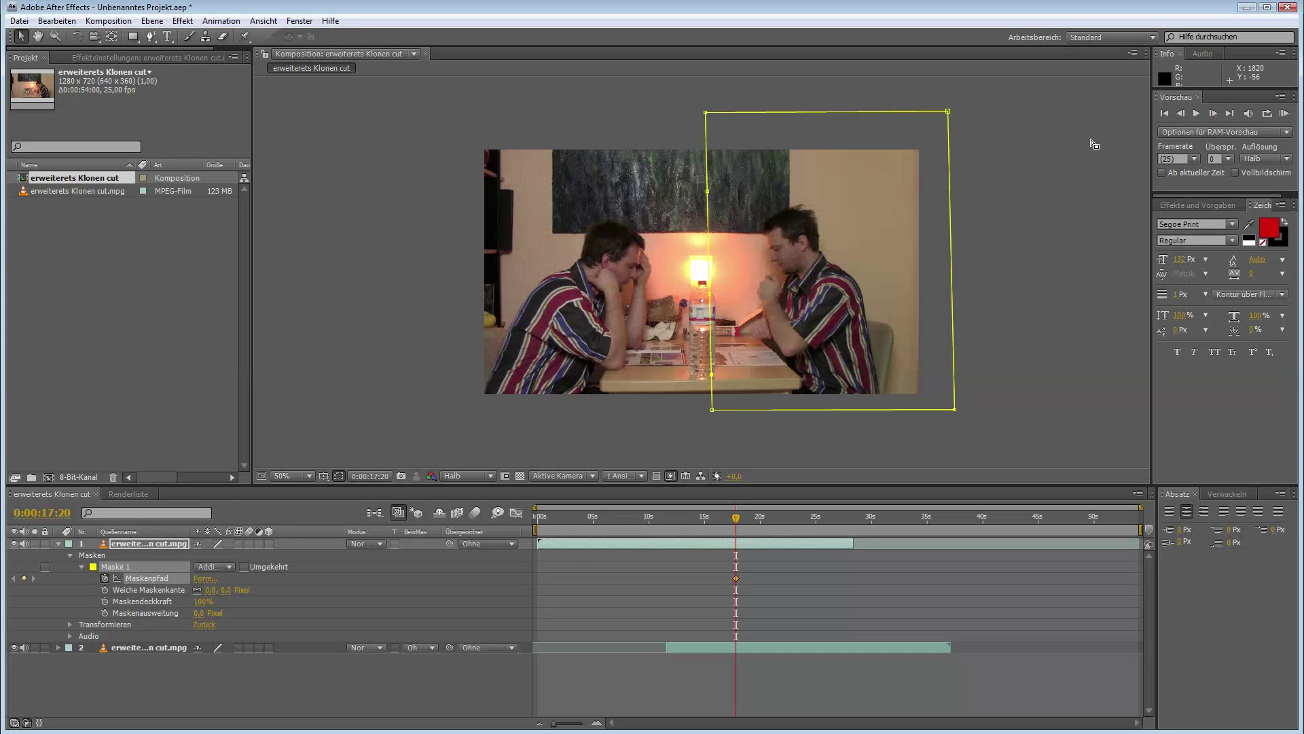
# Step: Advance one frame, drag the three left-edge mask points rightward, then step ahead to check
pyautogui.press('pagedown')
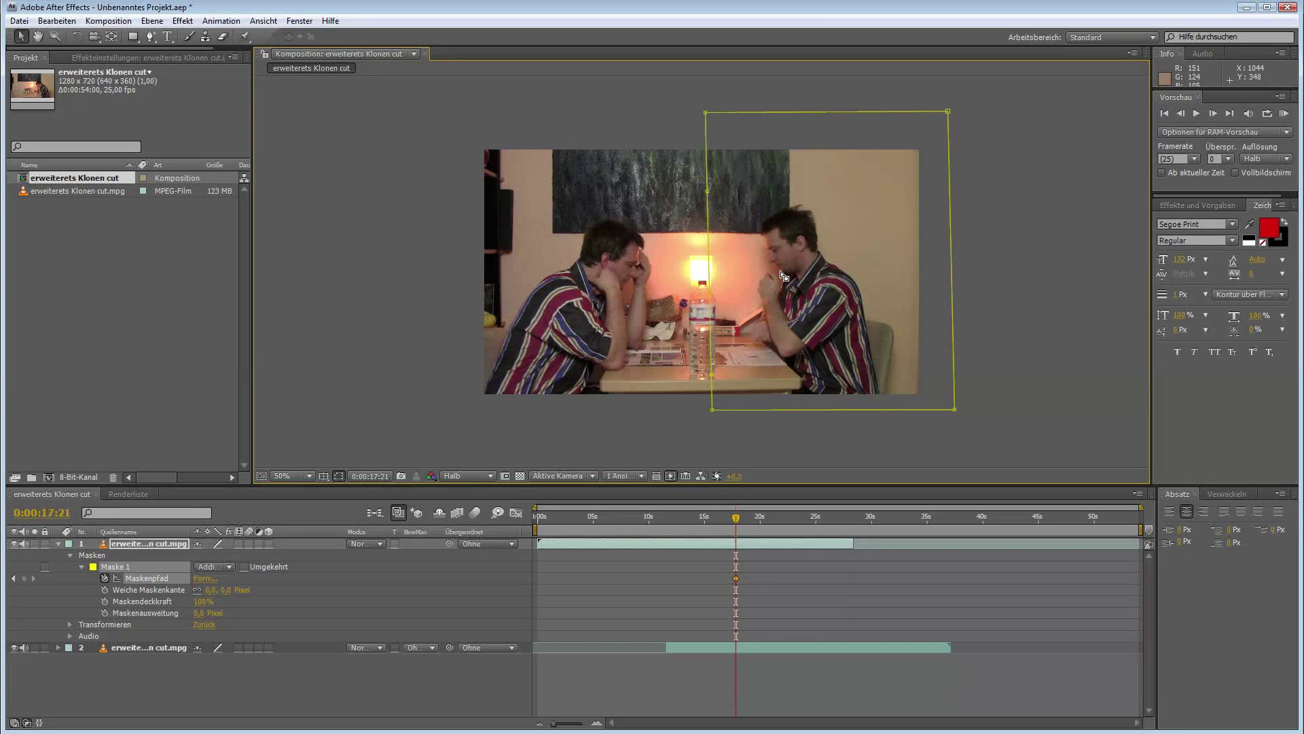
pyautogui.moveTo(707, 195); pyautogui.dragTo(732, 203)
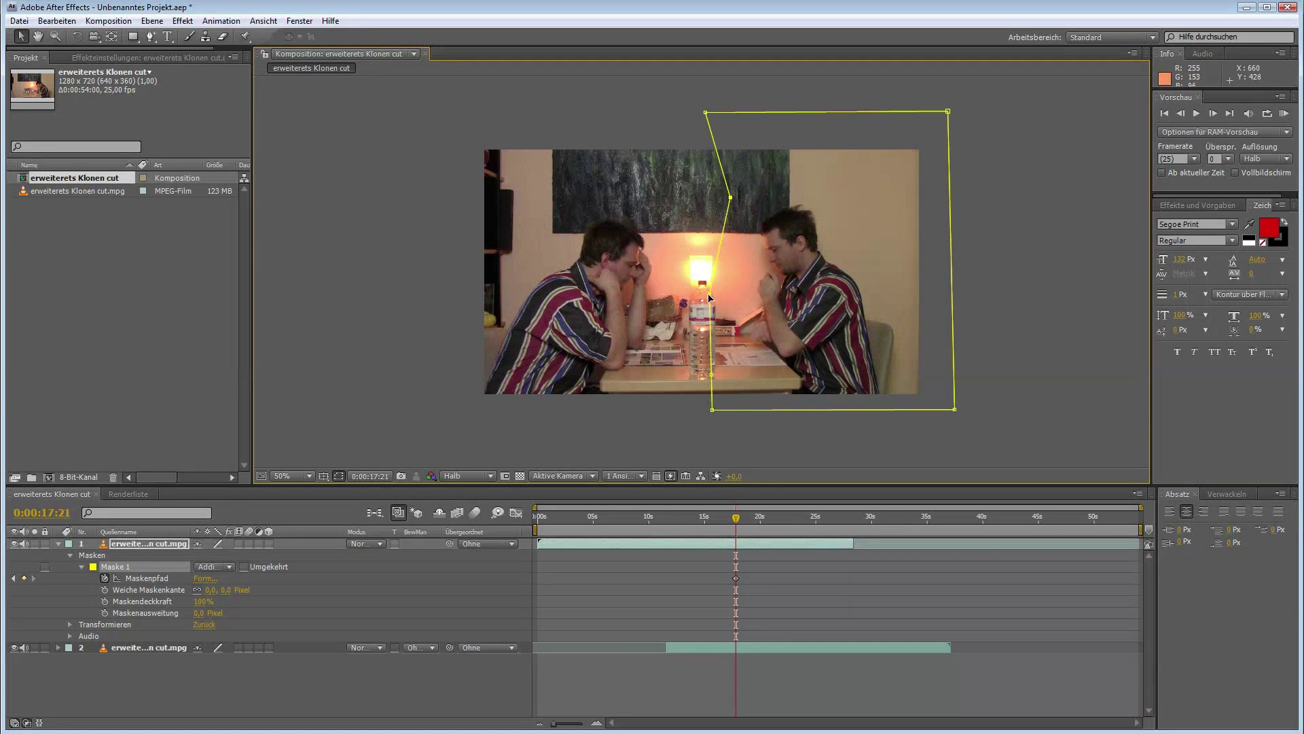
pyautogui.moveTo(711, 297); pyautogui.dragTo(730, 293)
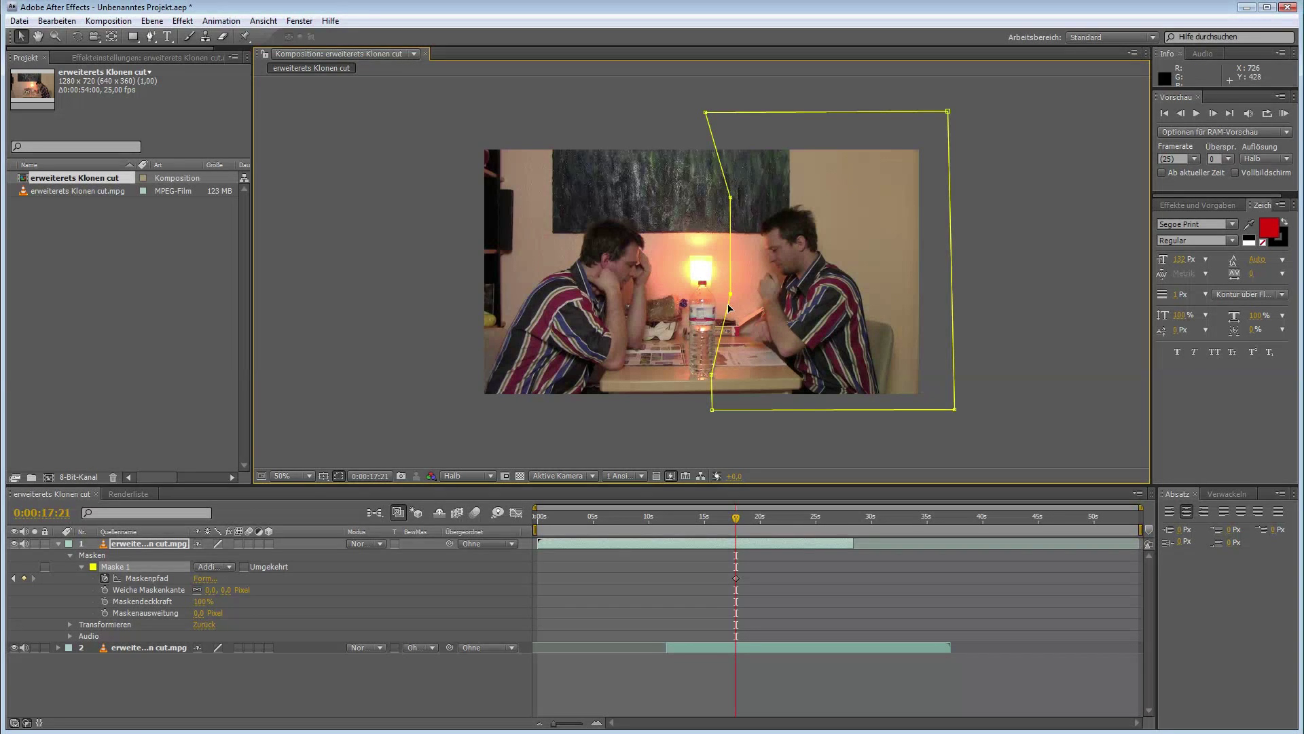
pyautogui.moveTo(712, 378); pyautogui.dragTo(731, 384)
pyautogui.press('pagedown')
pyautogui.press('pagedown')
pyautogui.press('pagedown')
pyautogui.press('pagedown')
pyautogui.press('pagedown')
pyautogui.press('pagedown')
pyautogui.press('pagedown')
pyautogui.press('pagedown')
pyautogui.press('pagedown')
pyautogui.press('pagedown')
pyautogui.press('pagedown')
pyautogui.press('pagedown')
pyautogui.press('pagedown')
pyautogui.press('pagedown')
pyautogui.press('pagedown')
pyautogui.press('pagedown')
pyautogui.press('pagedown')
pyautogui.press('pagedown')
pyautogui.press('pagedown')
pyautogui.press('pagedown')
pyautogui.press('pagedown')
pyautogui.press('pagedown')
pyautogui.press('pagedown')
pyautogui.press('pagedown')
pyautogui.press('pagedown')
pyautogui.press('pagedown')
pyautogui.press('pagedown')
pyautogui.press('pagedown')
pyautogui.press('pagedown')
pyautogui.press('pagedown')
pyautogui.press('pagedown')
pyautogui.press('pagedown')
pyautogui.press('pagedown')
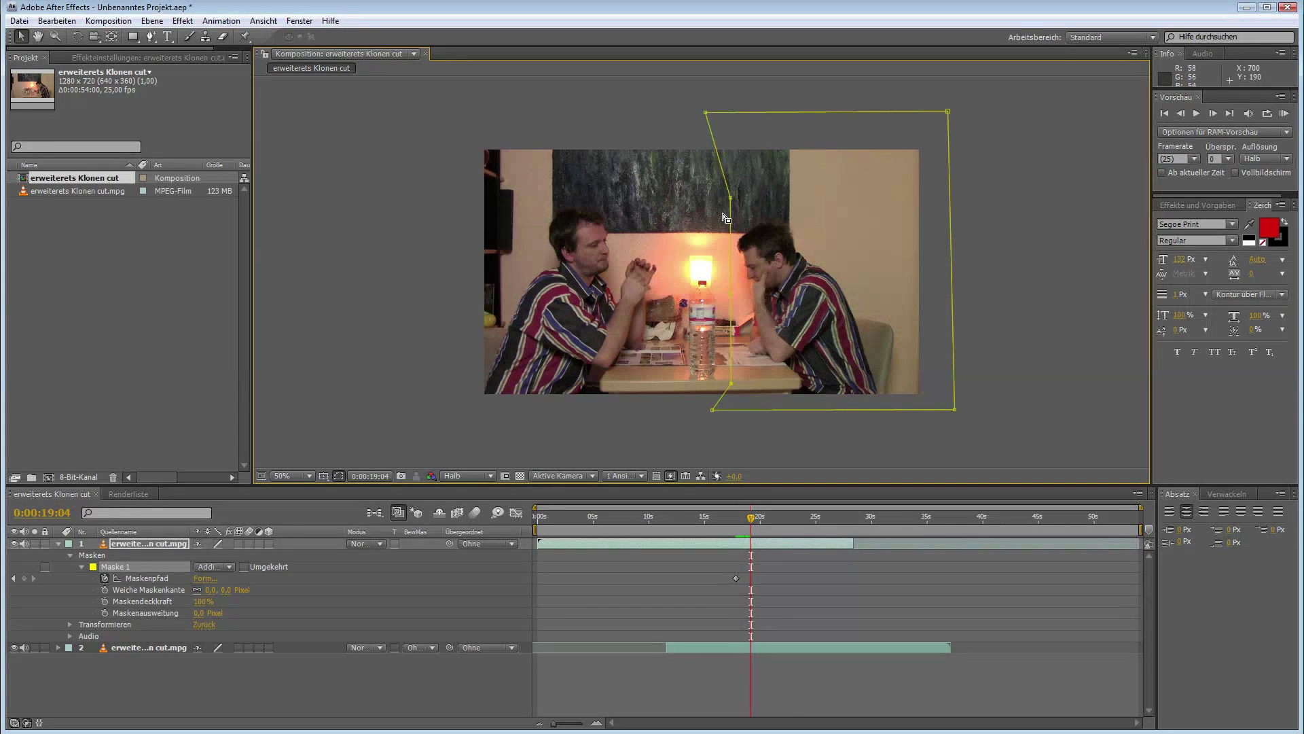
# Step: Step ahead to about 0:00:20:16 and pull Mask 1's upper and lower-left points left to follow the arm
pyautogui.press('pagedown')
pyautogui.press('pagedown')
pyautogui.press('pagedown')
pyautogui.press('pagedown')
pyautogui.press('pagedown')
pyautogui.press('pagedown')
pyautogui.press('pagedown')
pyautogui.press('pagedown')
pyautogui.press('pagedown')
pyautogui.press('pagedown')
pyautogui.press('pagedown')
pyautogui.press('pagedown')
pyautogui.press('pagedown')
pyautogui.press('pagedown')
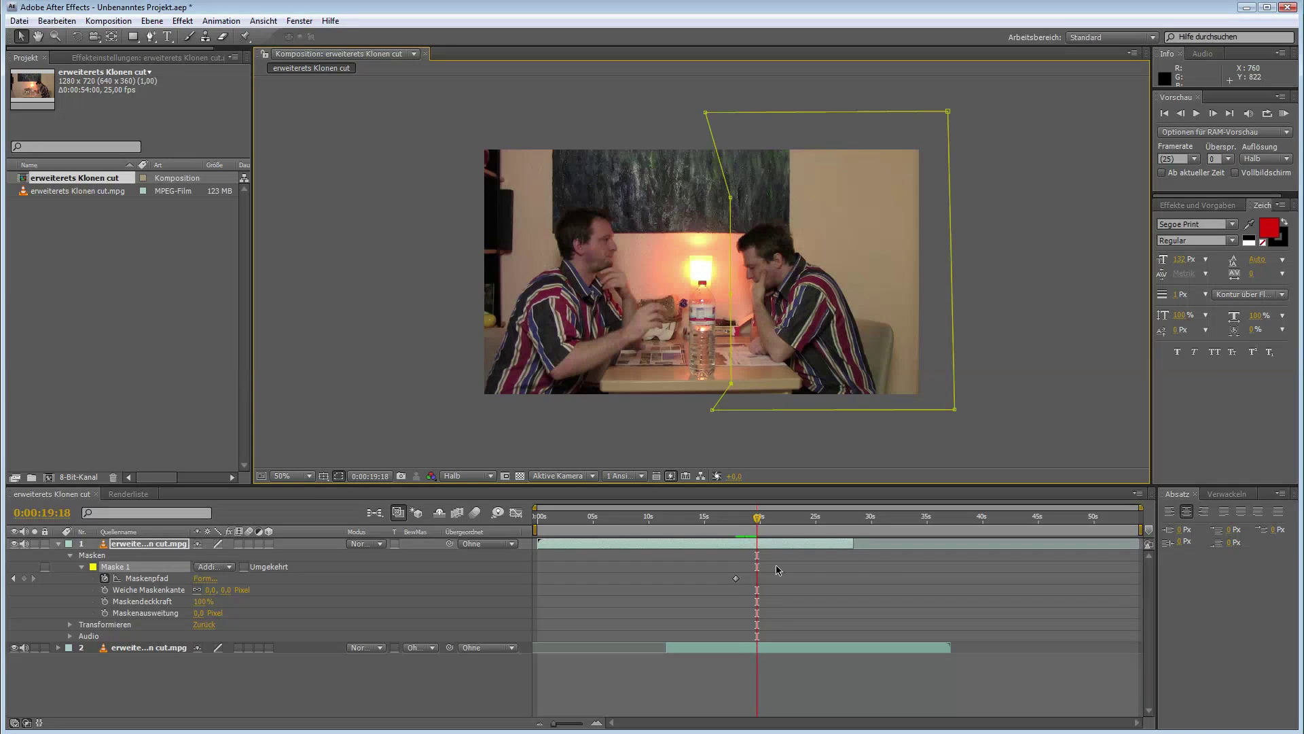
pyautogui.press('pagedown')
pyautogui.press('pagedown')
pyautogui.press('pagedown')
pyautogui.press('pagedown')
pyautogui.press('pagedown')
pyautogui.press('pagedown')
pyautogui.press('pagedown')
pyautogui.press('pagedown')
pyautogui.press('pagedown')
pyautogui.press('pagedown')
pyautogui.press('pagedown')
pyautogui.press('pagedown')
pyautogui.press('pagedown')
pyautogui.press('pagedown')
pyautogui.press('pagedown')
pyautogui.press('pagedown')
pyautogui.press('pagedown')
pyautogui.press('pagedown')
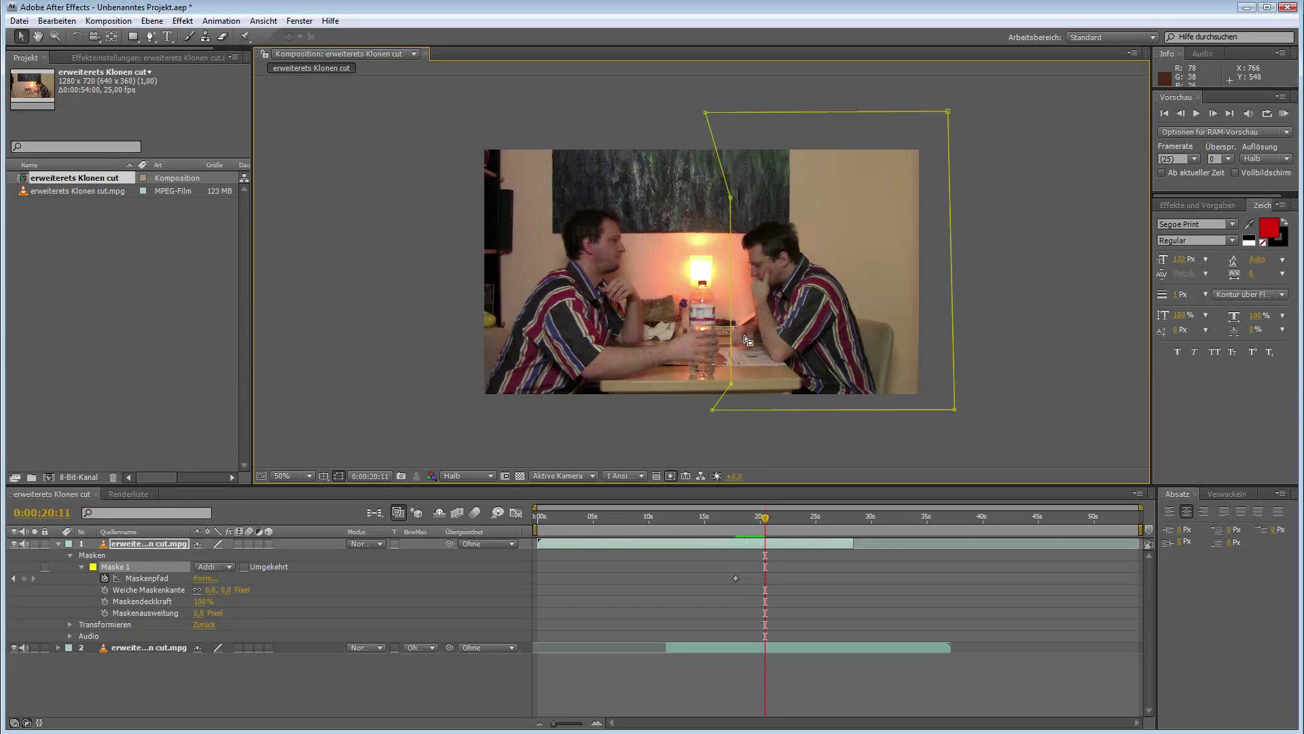
pyautogui.press('pagedown')
pyautogui.press('pagedown')
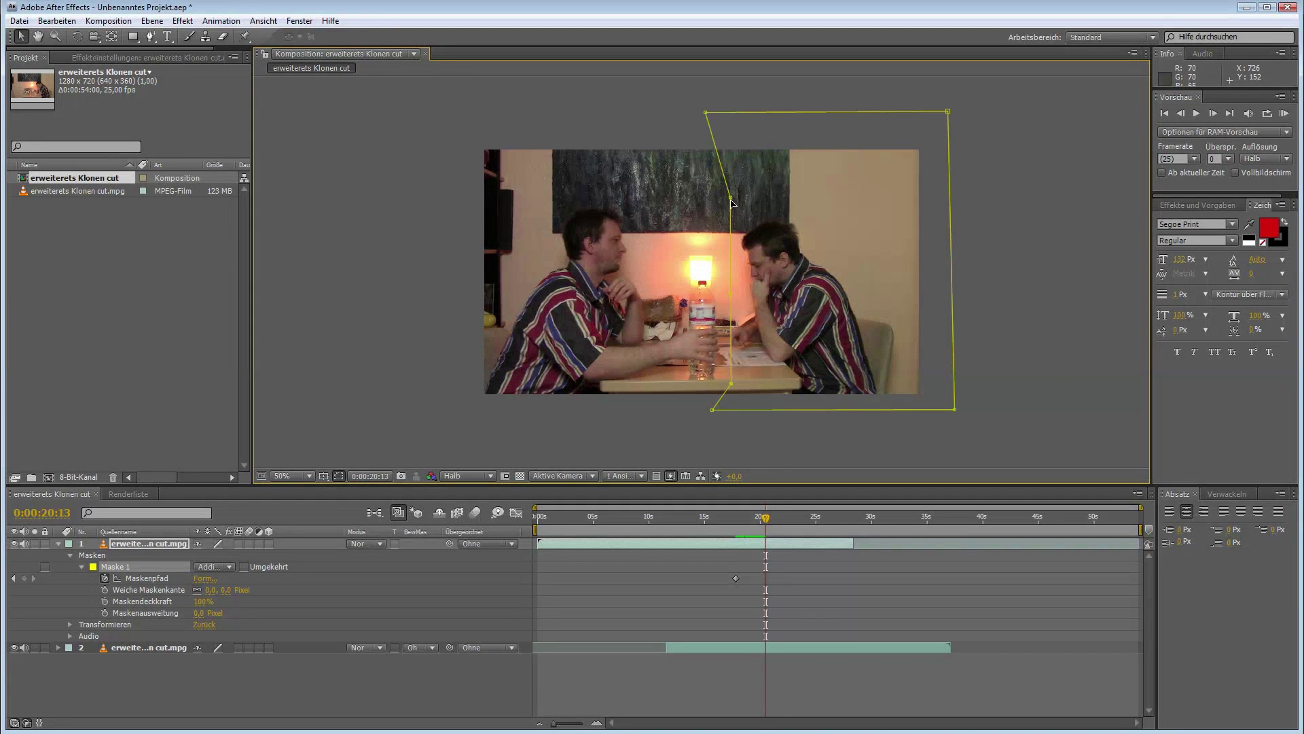
pyautogui.moveTo(732, 202); pyautogui.dragTo(720, 202)
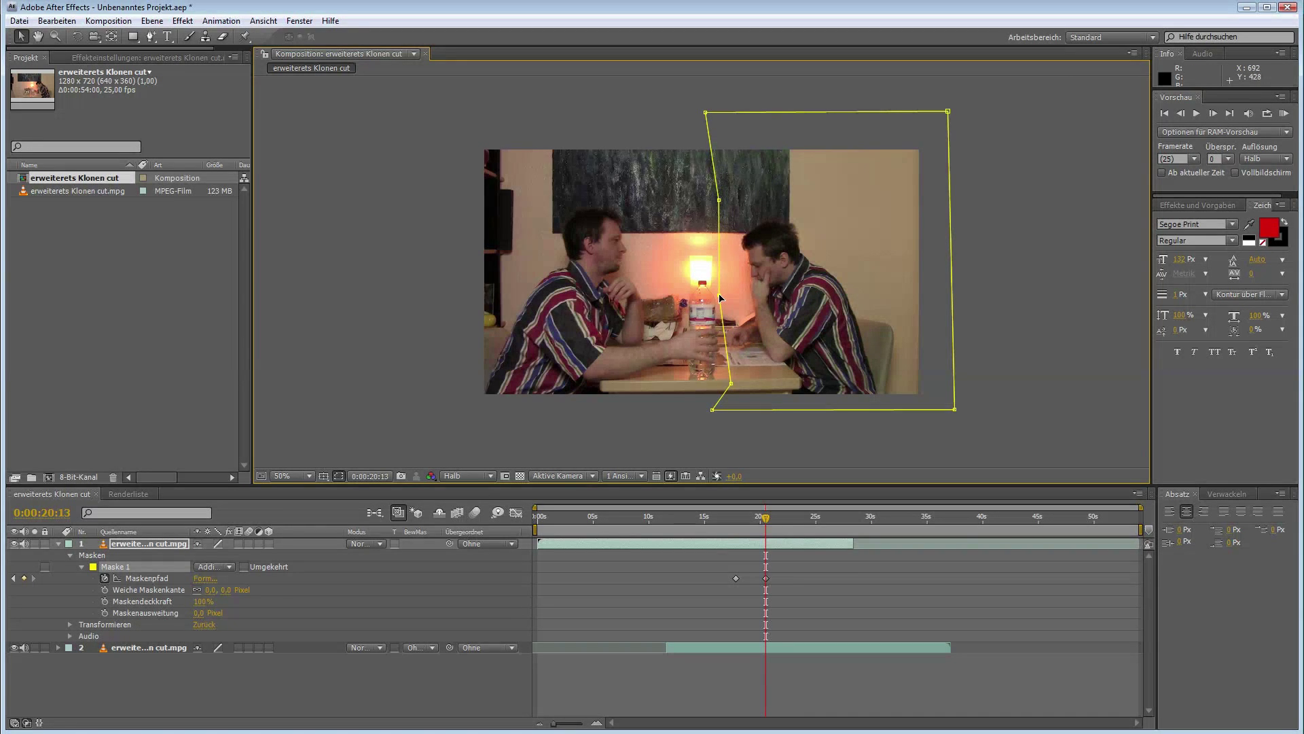
pyautogui.moveTo(731, 384); pyautogui.dragTo(723, 387)
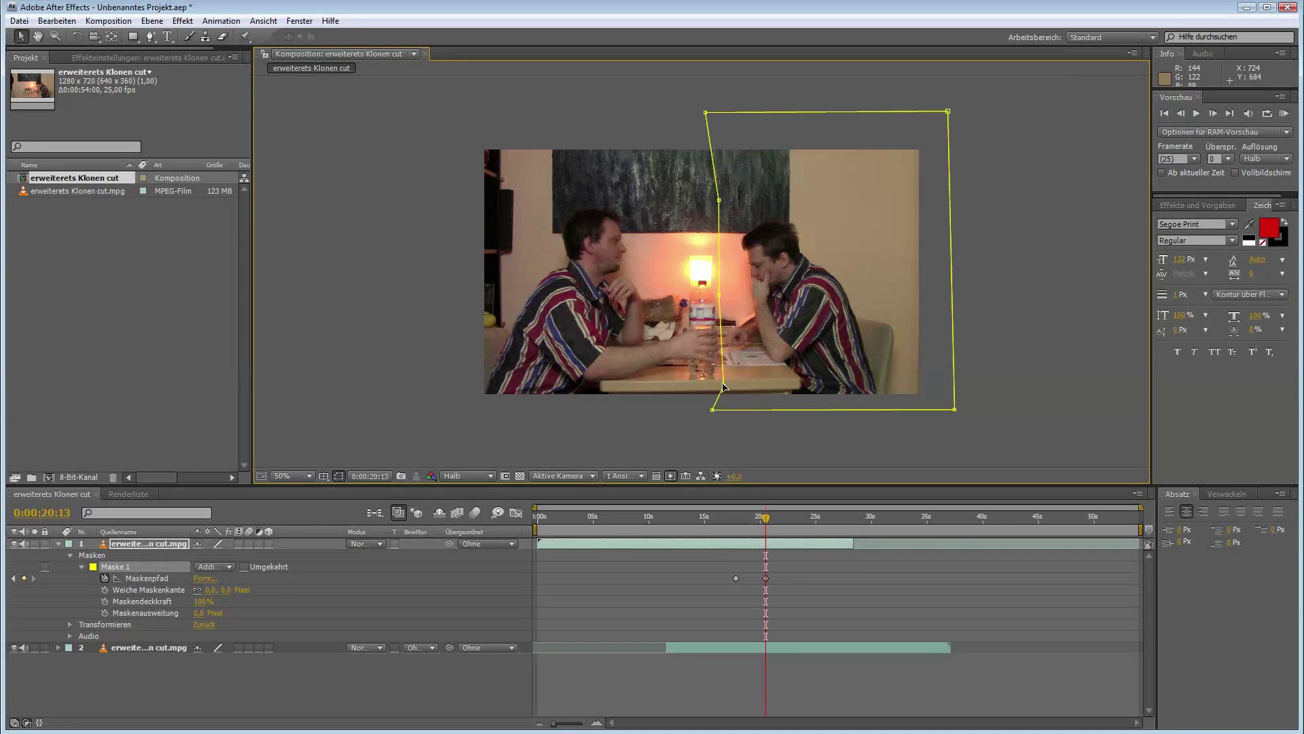
# Step: Advance frame by frame toward 0:00:21:02, reshaping the mask's left edge clear of the hands, then deselect
pyautogui.press('pagedown')
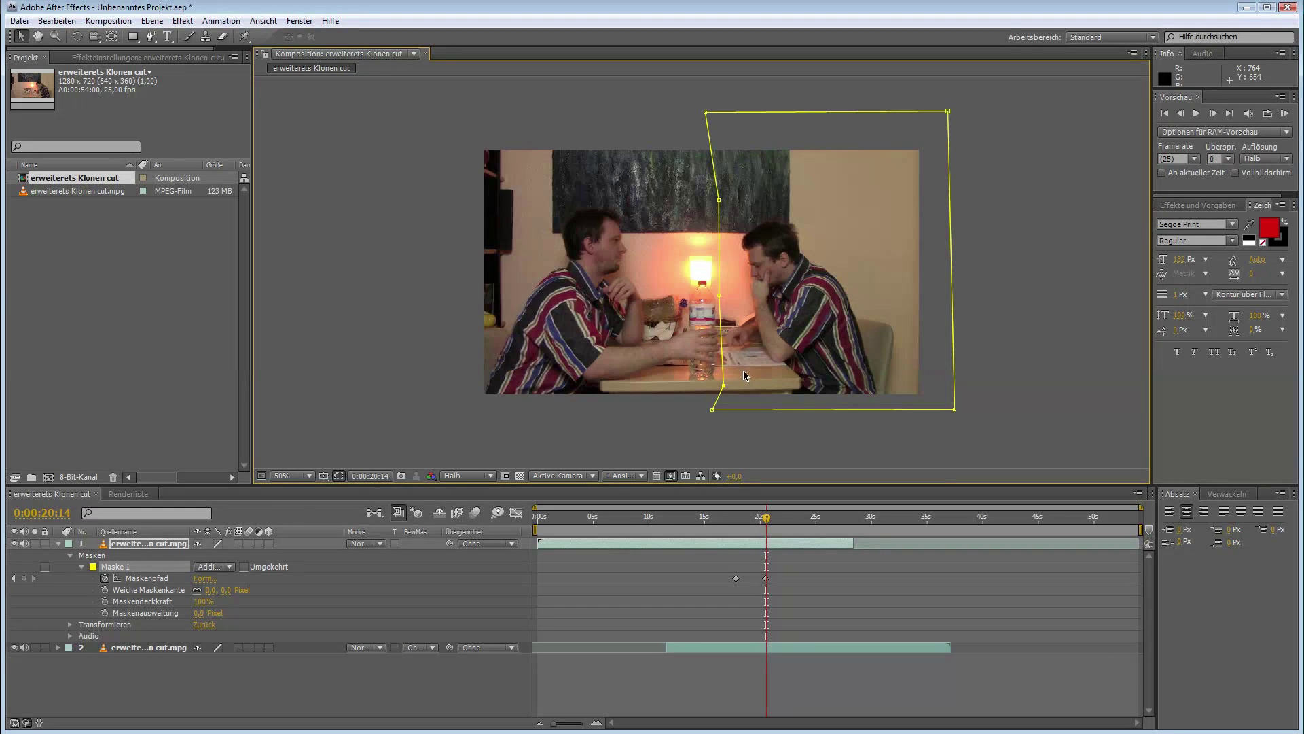
pyautogui.press('pagedown')
pyautogui.press('pagedown')
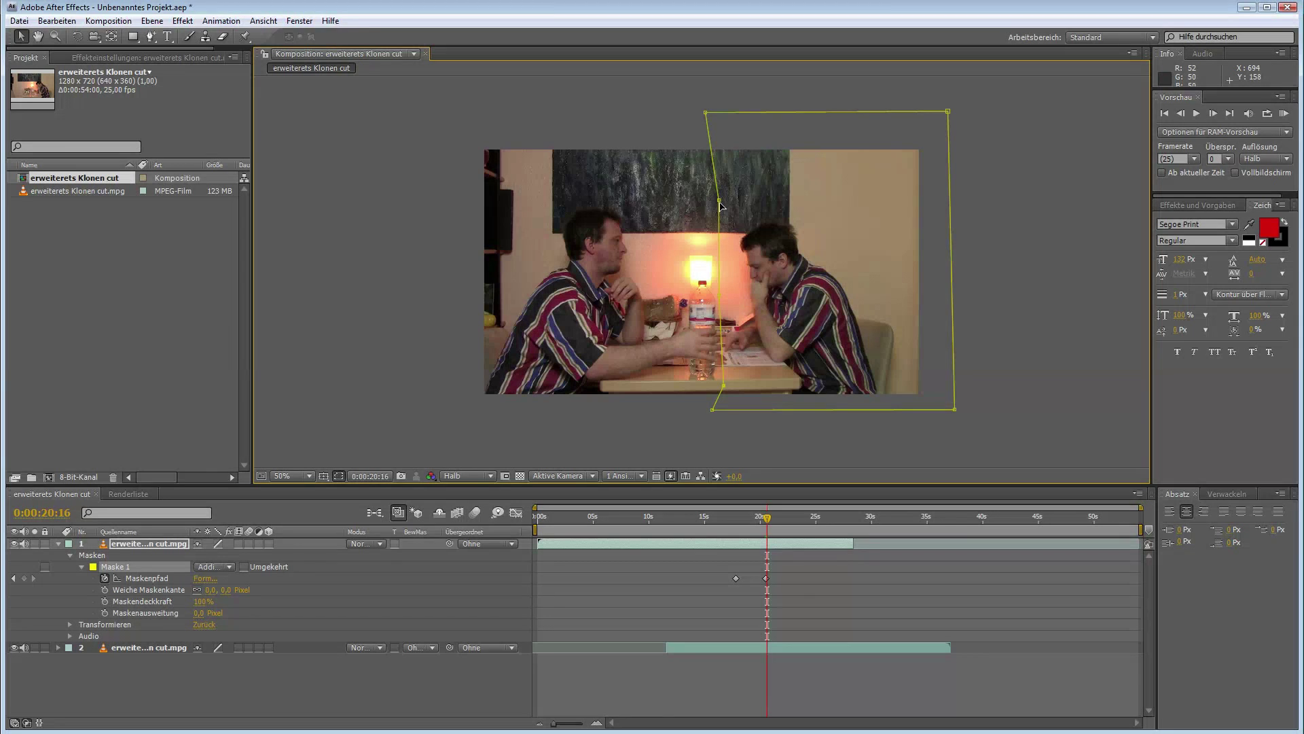
pyautogui.moveTo(719, 202); pyautogui.dragTo(724, 198)
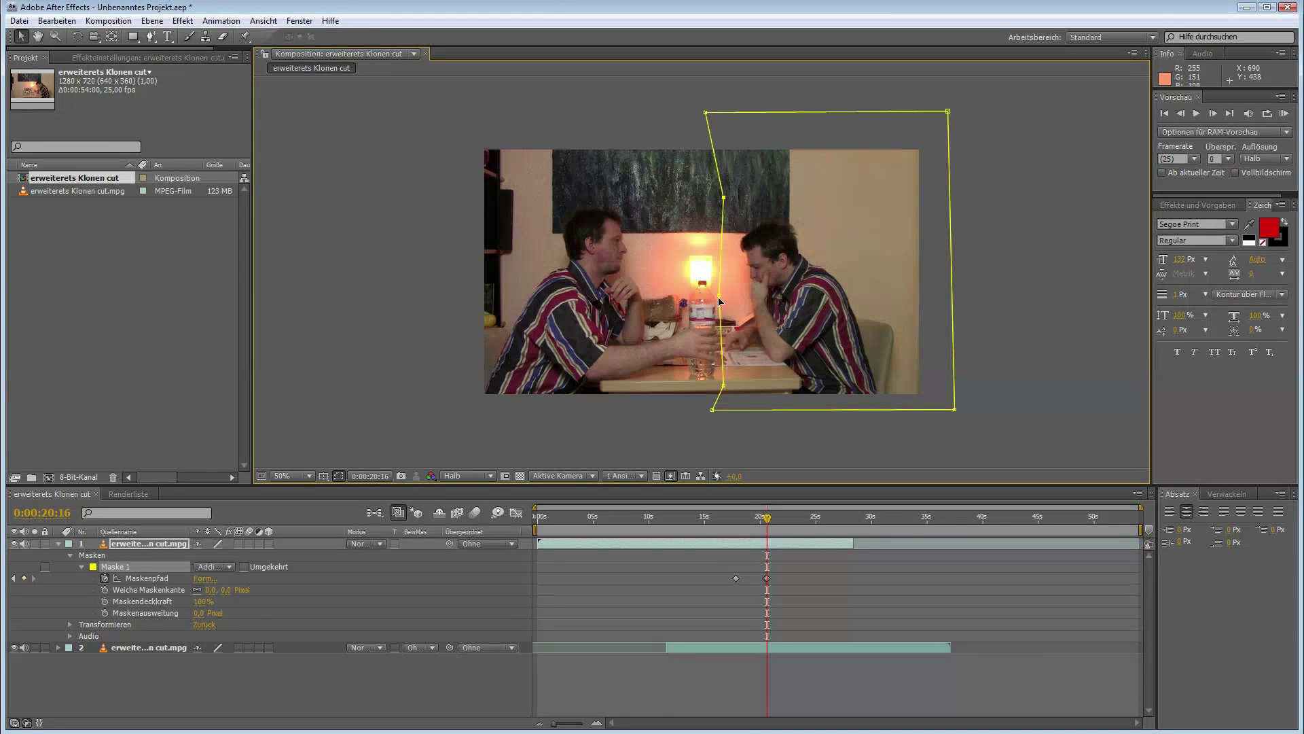
pyautogui.moveTo(724, 299); pyautogui.dragTo(722, 299)
pyautogui.press('pagedown')
pyautogui.press('pagedown')
pyautogui.press('pagedown')
pyautogui.press('pagedown')
pyautogui.press('pagedown')
pyautogui.press('pagedown')
pyautogui.press('pagedown')
pyautogui.click(722, 389)
pyautogui.moveTo(722, 390); pyautogui.dragTo(719, 390)
pyautogui.press('pagedown')
pyautogui.press('pagedown')
pyautogui.press('pagedown')
pyautogui.press('pagedown')
pyautogui.click(686, 438)
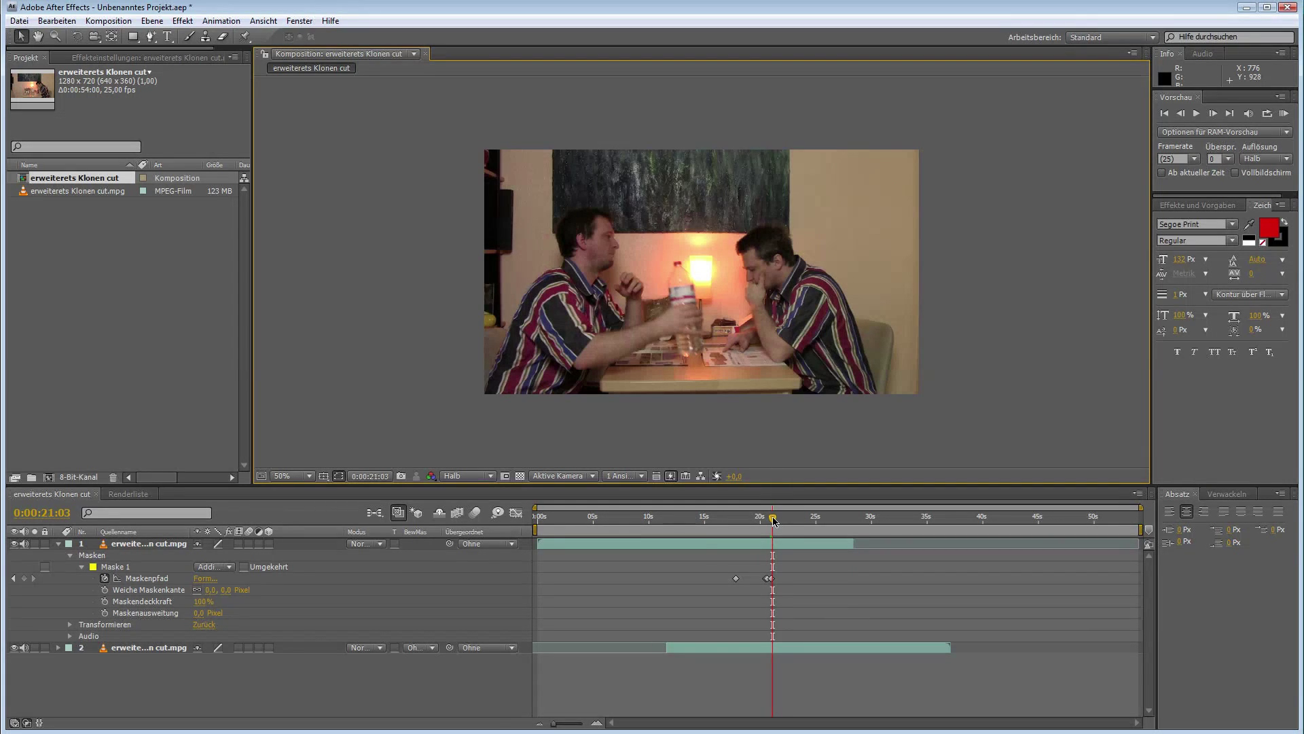
# Step: Scrub between 0:00:20:06 and 0:00:21:00, select Mask Path and Mask Feather to show the outline, and play forward
pyautogui.moveTo(773, 520); pyautogui.dragTo(763, 519)
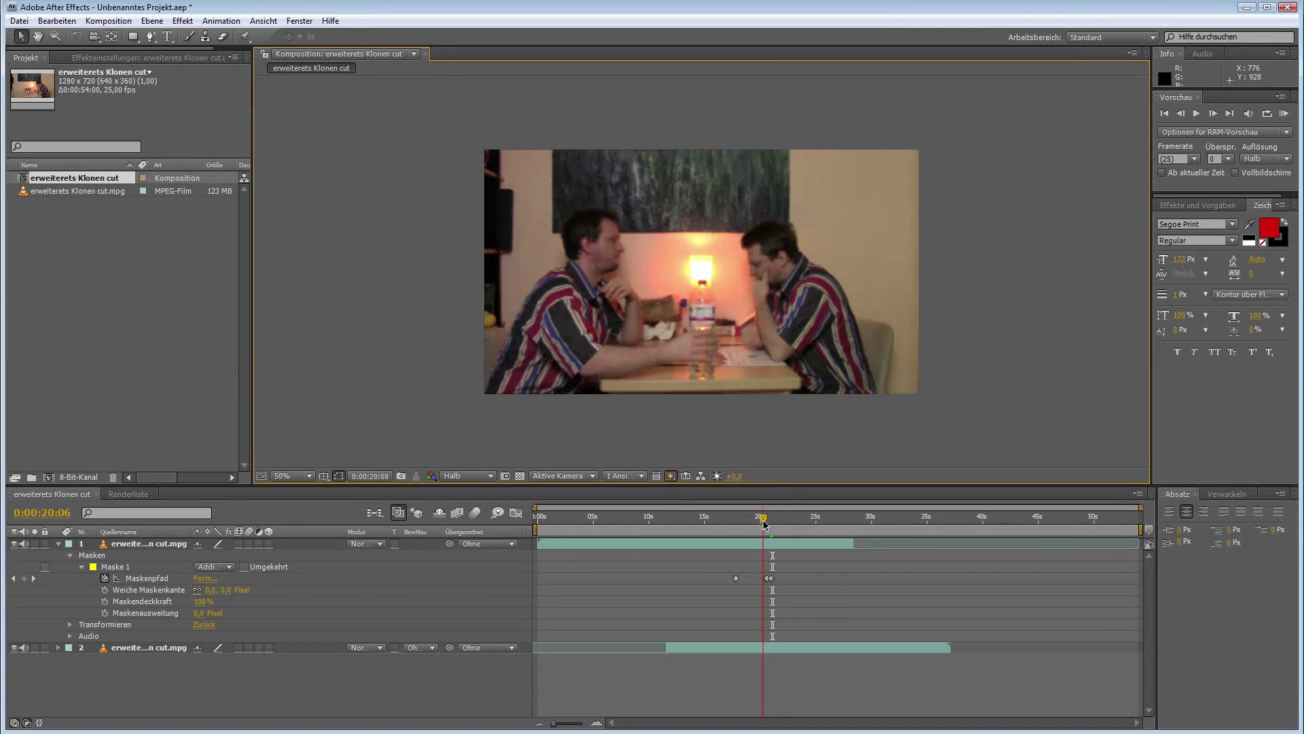
pyautogui.moveTo(764, 520); pyautogui.dragTo(772, 521)
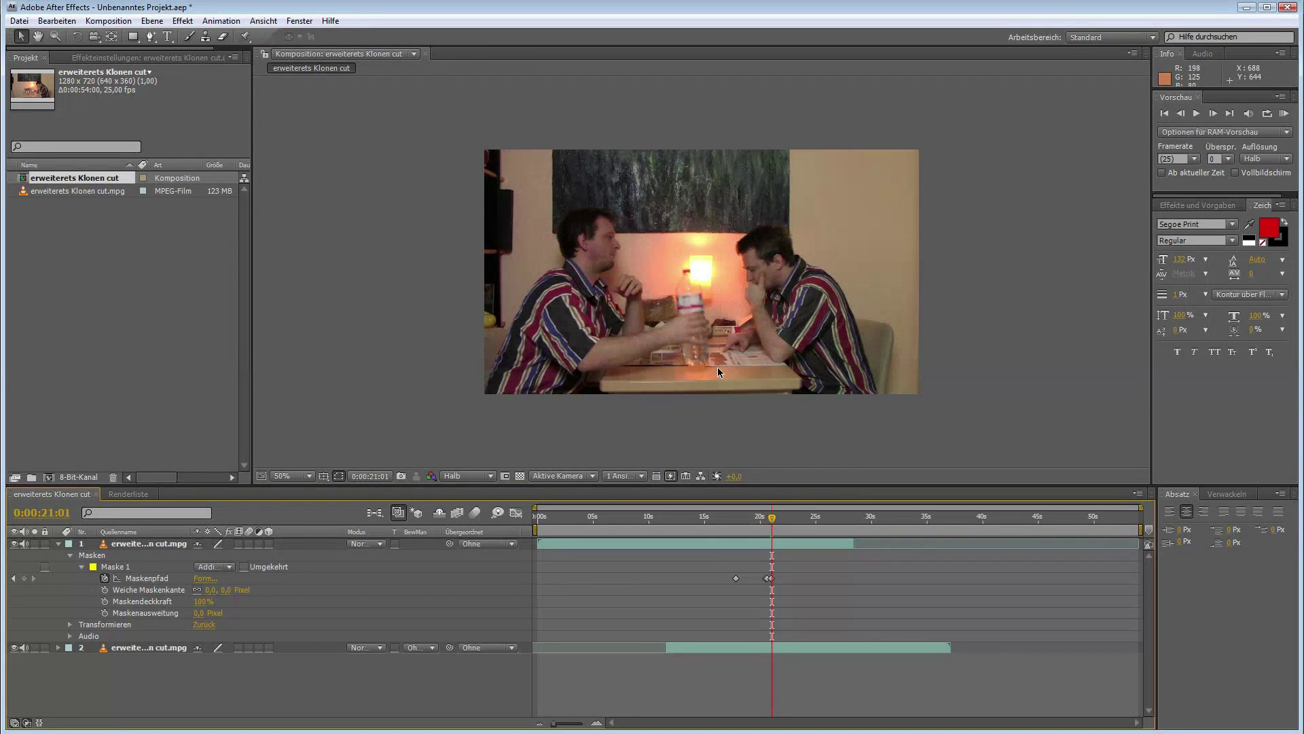
pyautogui.click(146, 578)
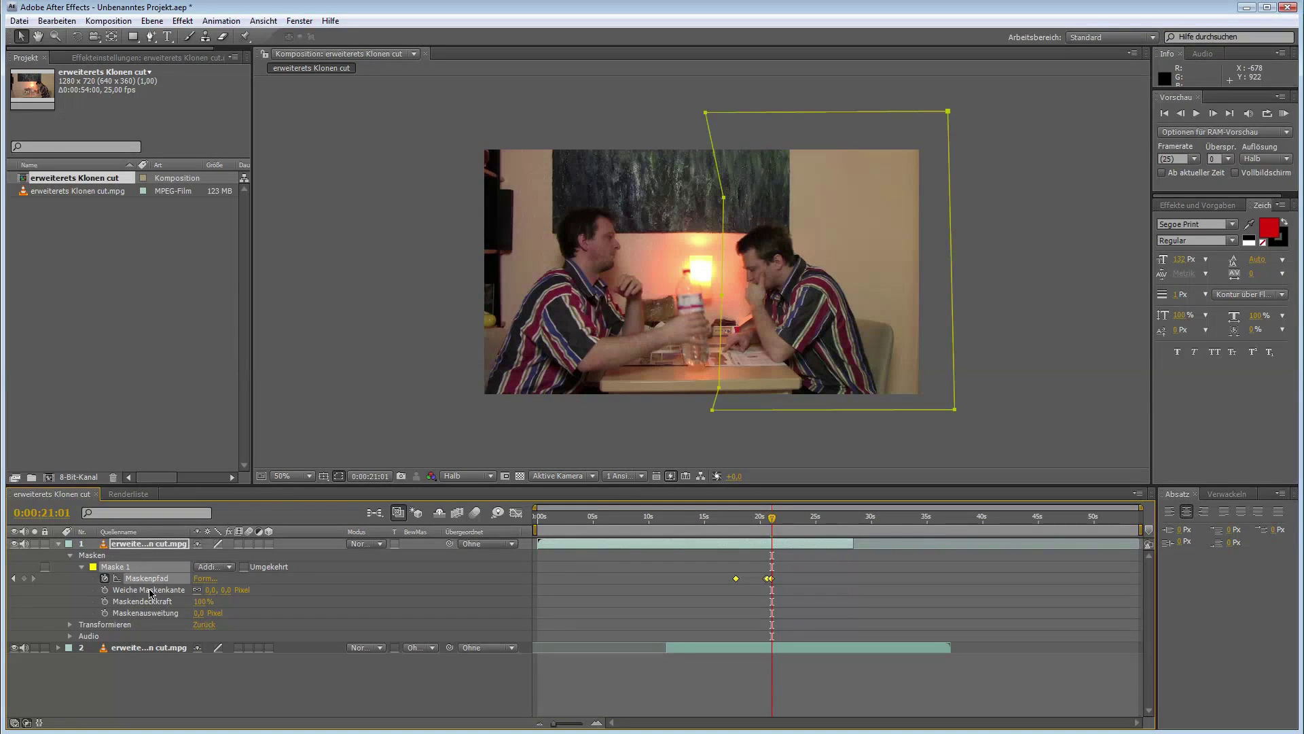
pyautogui.click(146, 589)
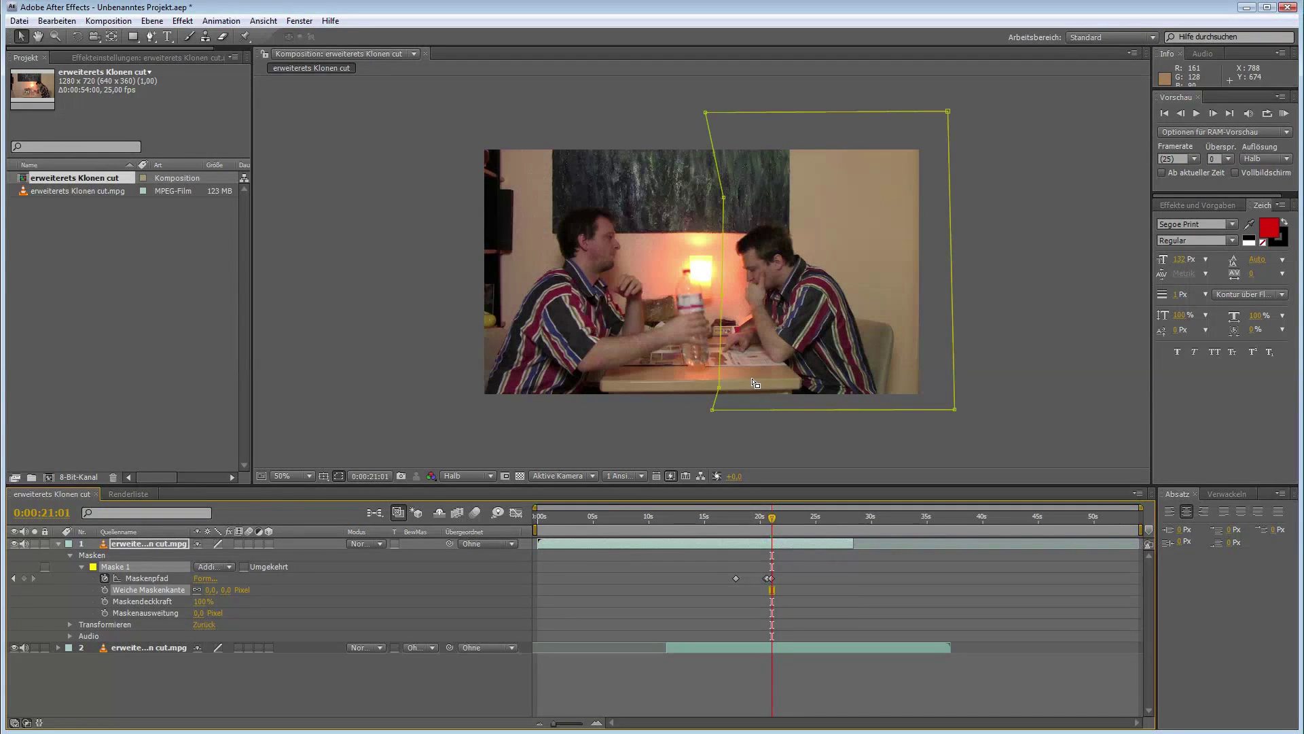
pyautogui.press('space')
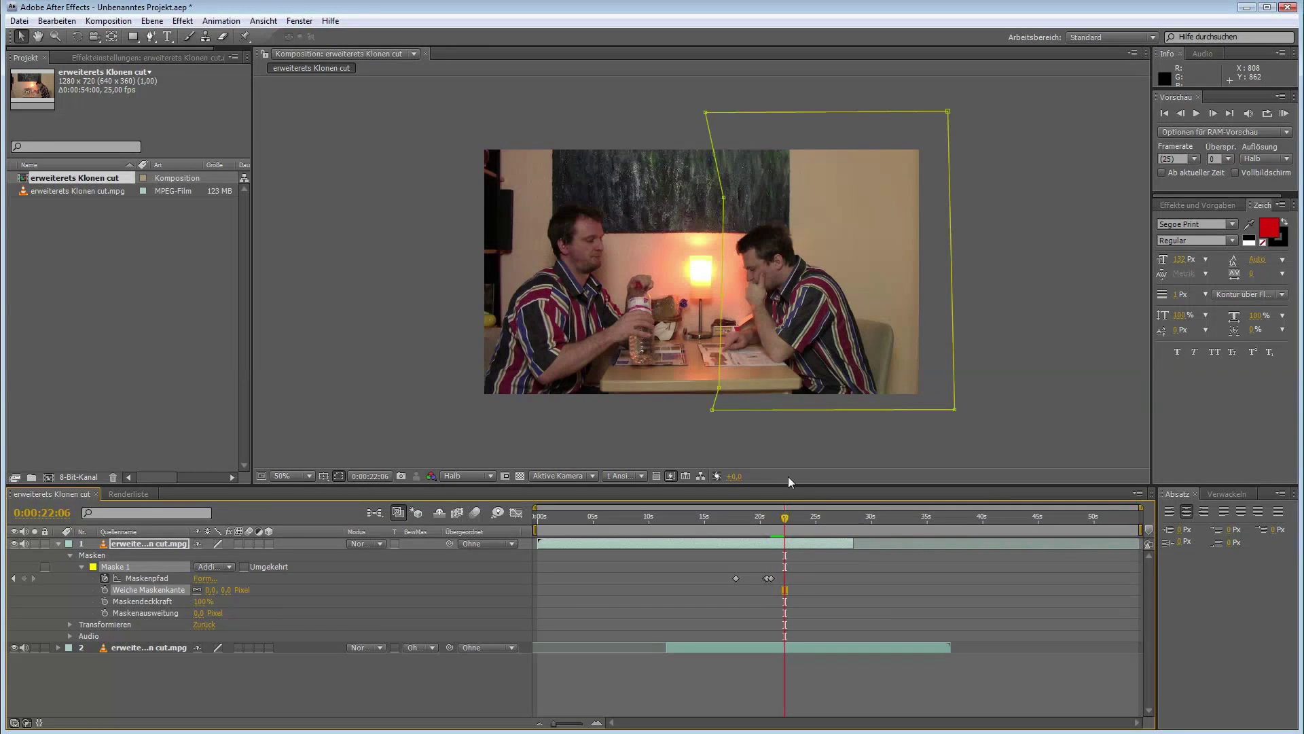
# Step: Scrub ahead to about 0:00:27 to check the split, then return to the mask keyframe at 0:00:17:20
pyautogui.moveTo(788, 523); pyautogui.dragTo(837, 519)
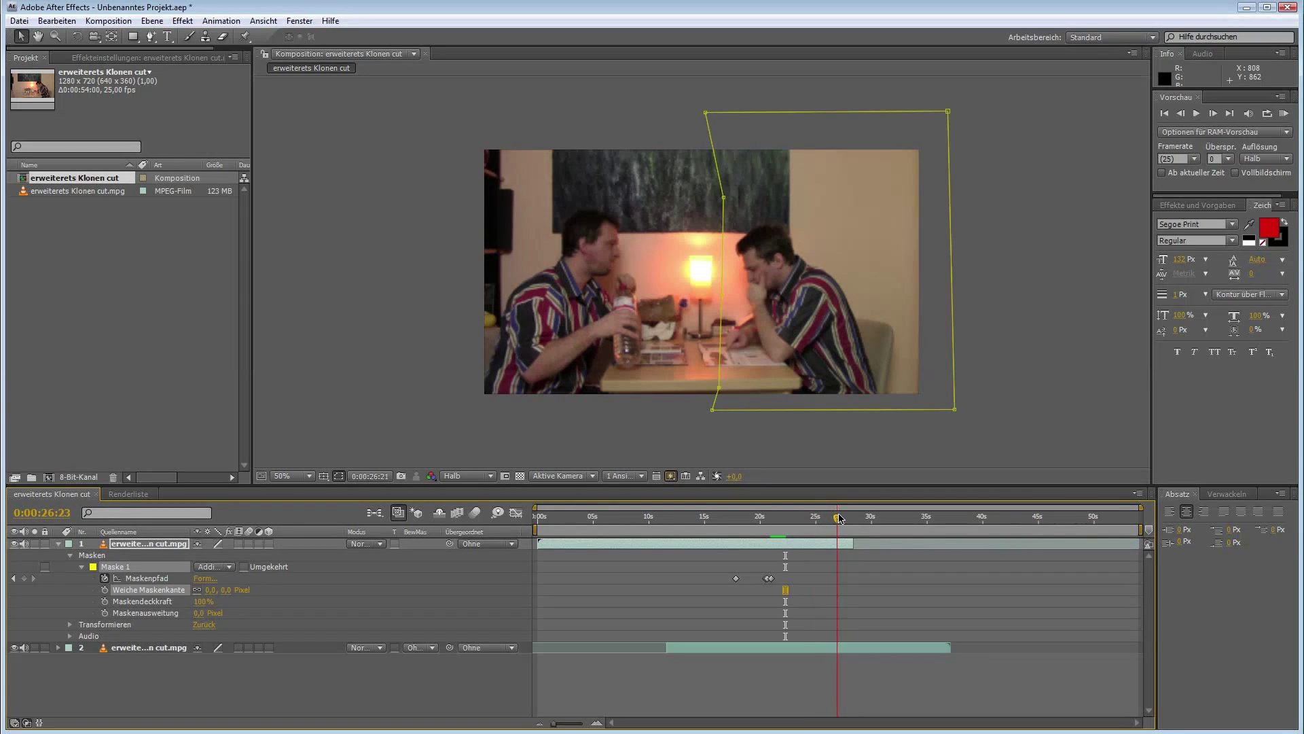
pyautogui.moveTo(836, 519); pyautogui.dragTo(849, 517)
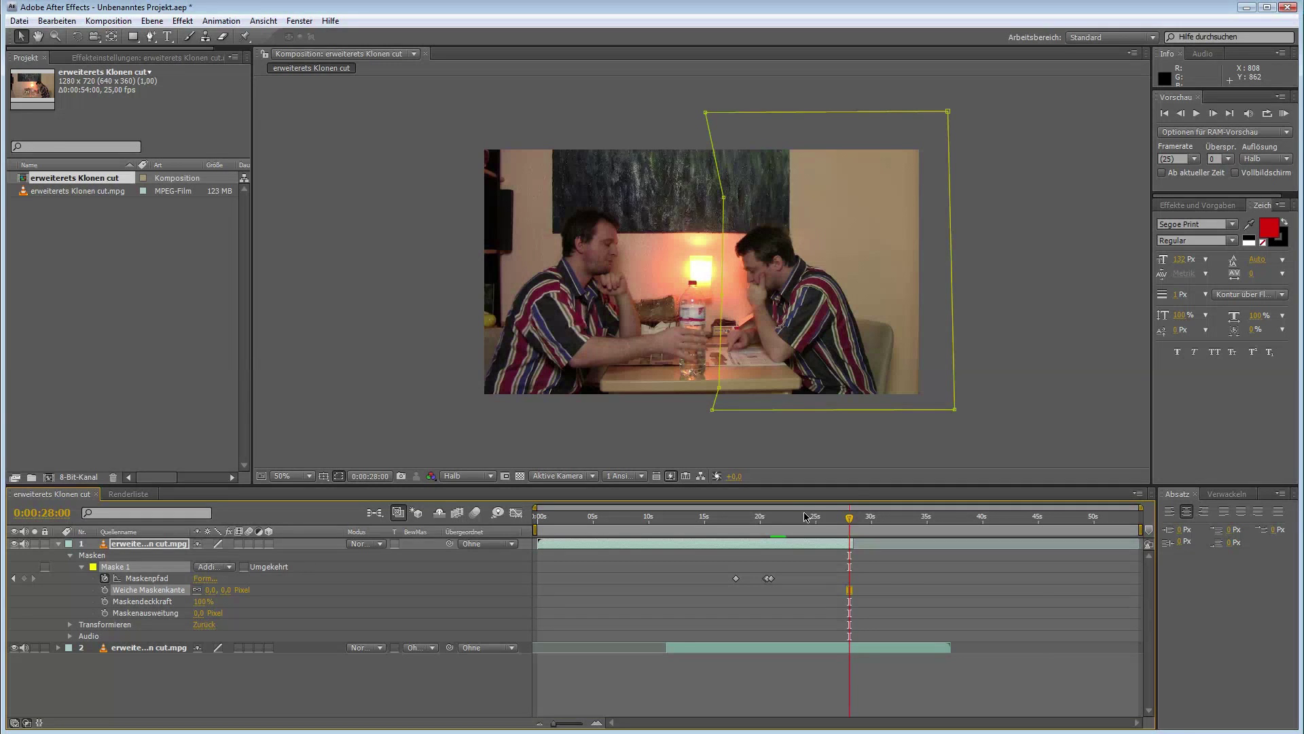
pyautogui.moveTo(781, 529); pyautogui.dragTo(740, 531)
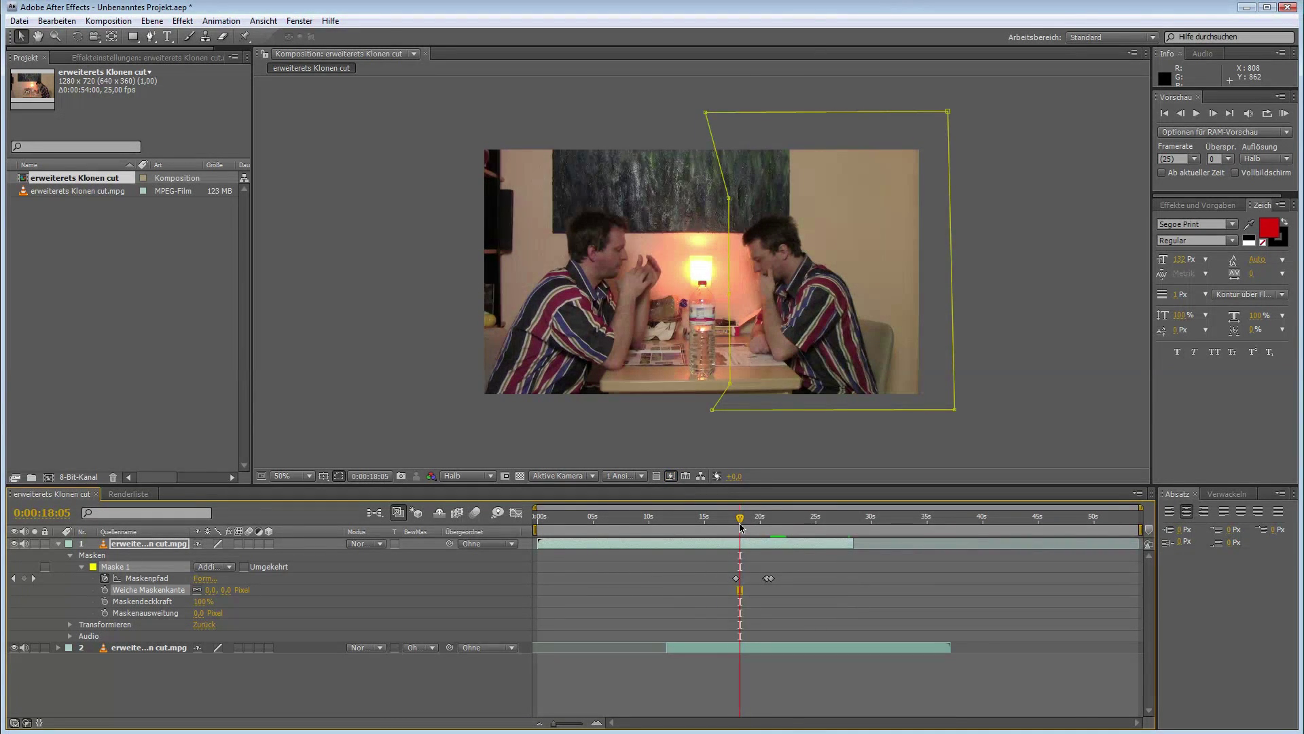
pyautogui.moveTo(741, 528); pyautogui.dragTo(738, 529)
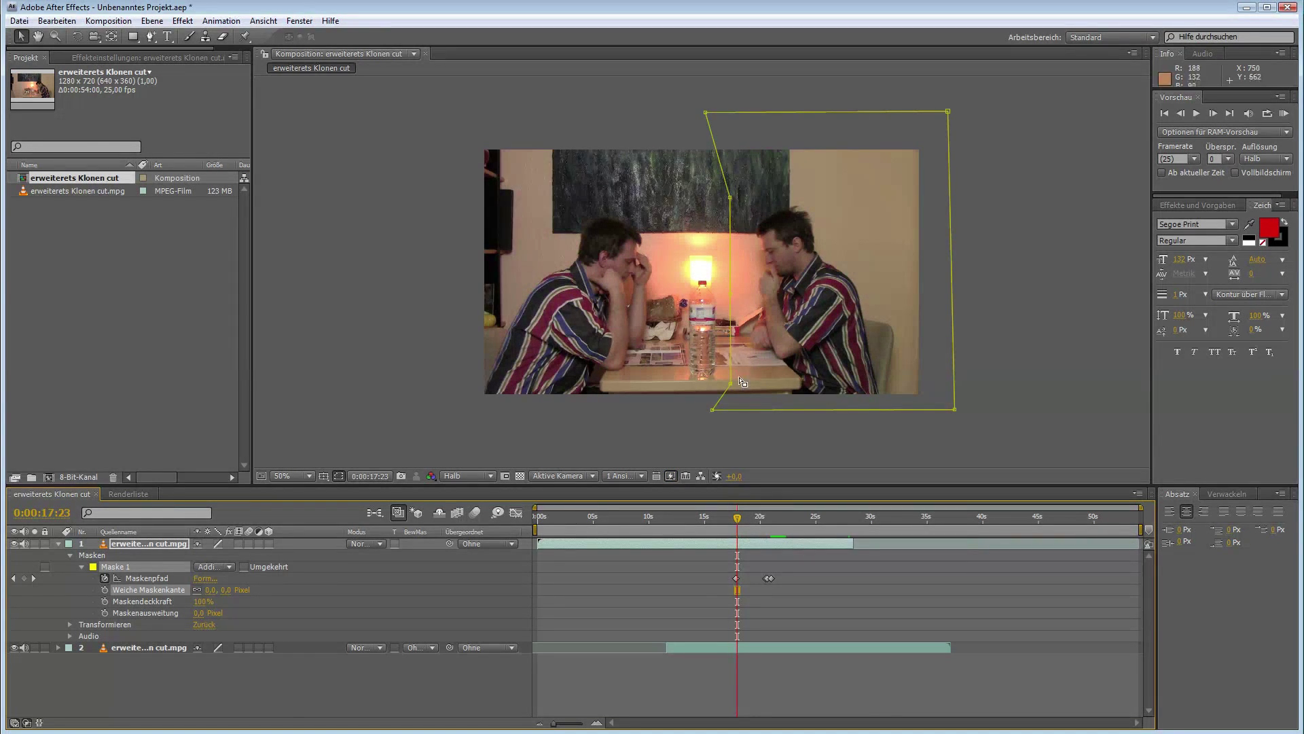
pyautogui.press('pageup')
pyautogui.press('pageup')
pyautogui.press('pageup')
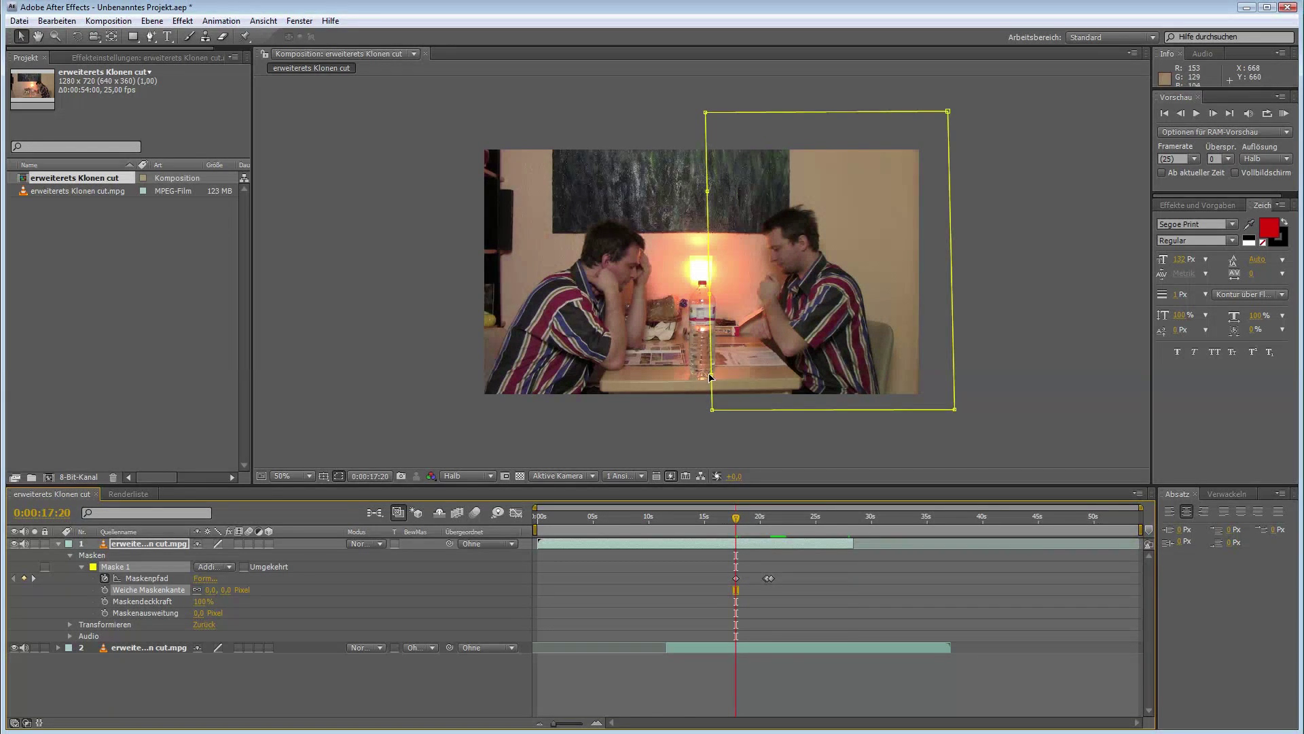
# Step: At 0:00:17:20 drag Mask 1's left points outward around the bottle, then scrub back to about 0:00:15 to review
pyautogui.moveTo(712, 377); pyautogui.dragTo(683, 384)
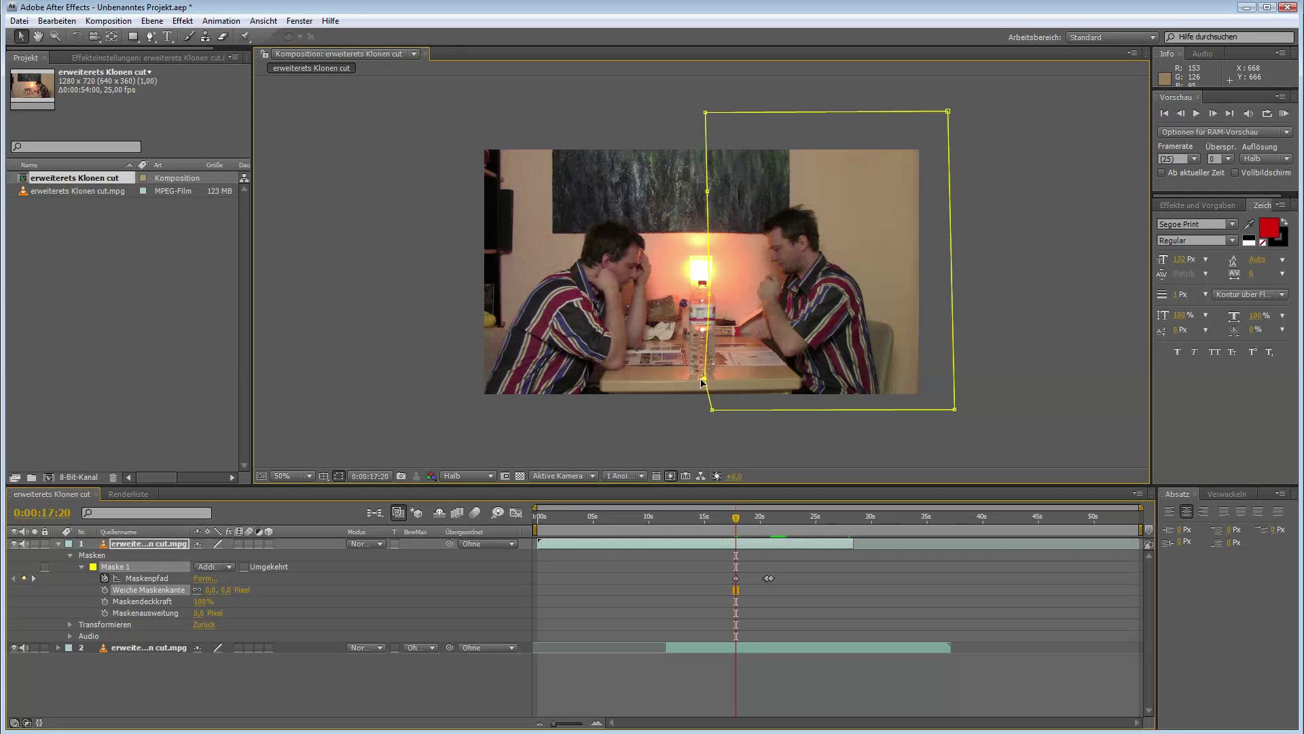
pyautogui.moveTo(703, 299); pyautogui.dragTo(676, 297)
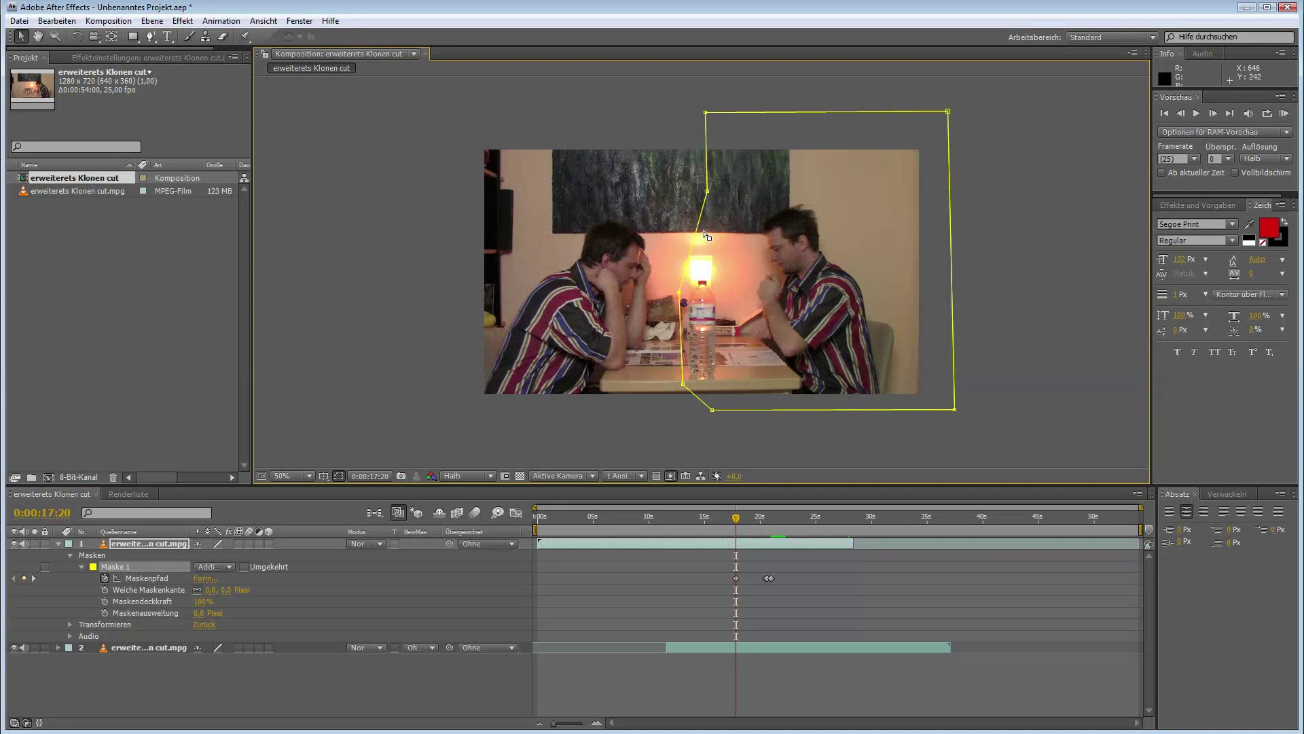
pyautogui.moveTo(707, 196); pyautogui.dragTo(690, 195)
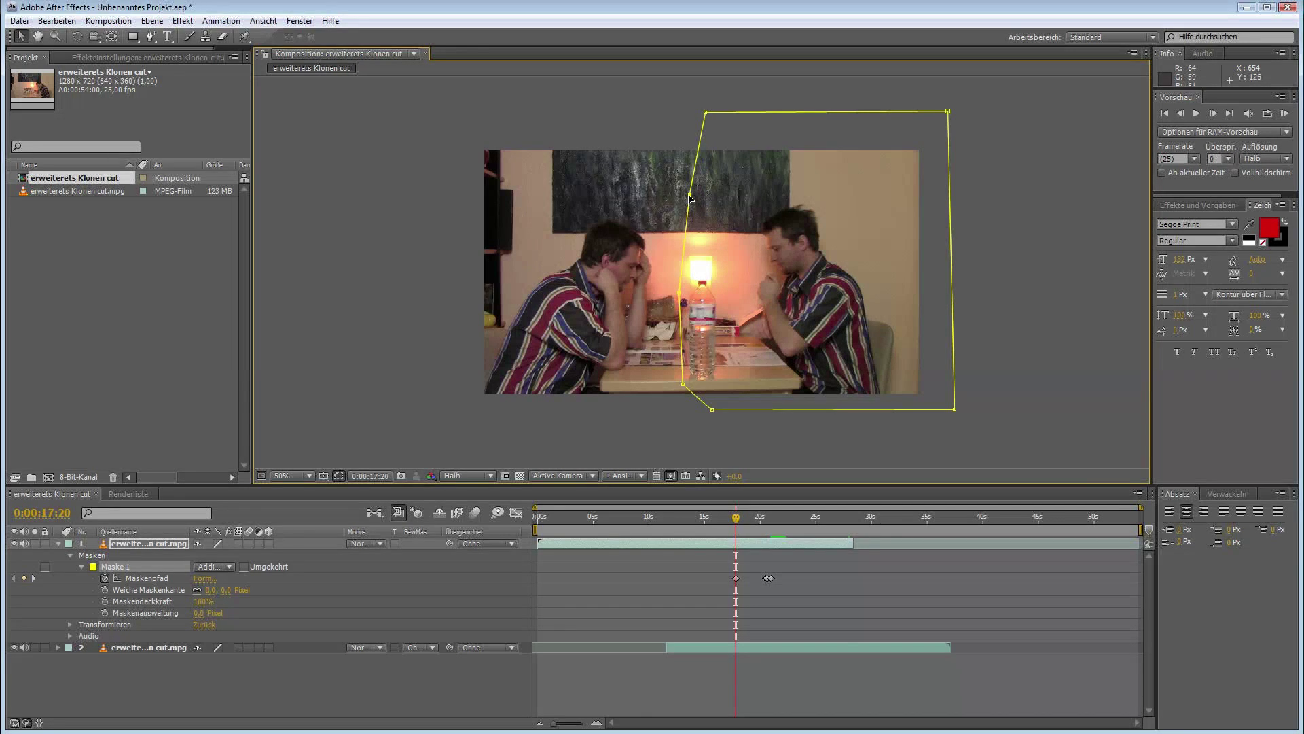
pyautogui.press('pageup')
pyautogui.press('pageup')
pyautogui.press('pageup')
pyautogui.press('pageup')
pyautogui.press('pageup')
pyautogui.press('pageup')
pyautogui.press('pageup')
pyautogui.press('pageup')
pyautogui.press('pageup')
pyautogui.press('pageup')
pyautogui.press('pageup')
pyautogui.press('pageup')
pyautogui.press('pageup')
pyautogui.press('pageup')
pyautogui.press('pageup')
pyautogui.press('pageup')
pyautogui.press('pageup')
pyautogui.press('pageup')
pyautogui.moveTo(727, 518); pyautogui.dragTo(725, 519)
pyautogui.moveTo(726, 521); pyautogui.dragTo(711, 524)
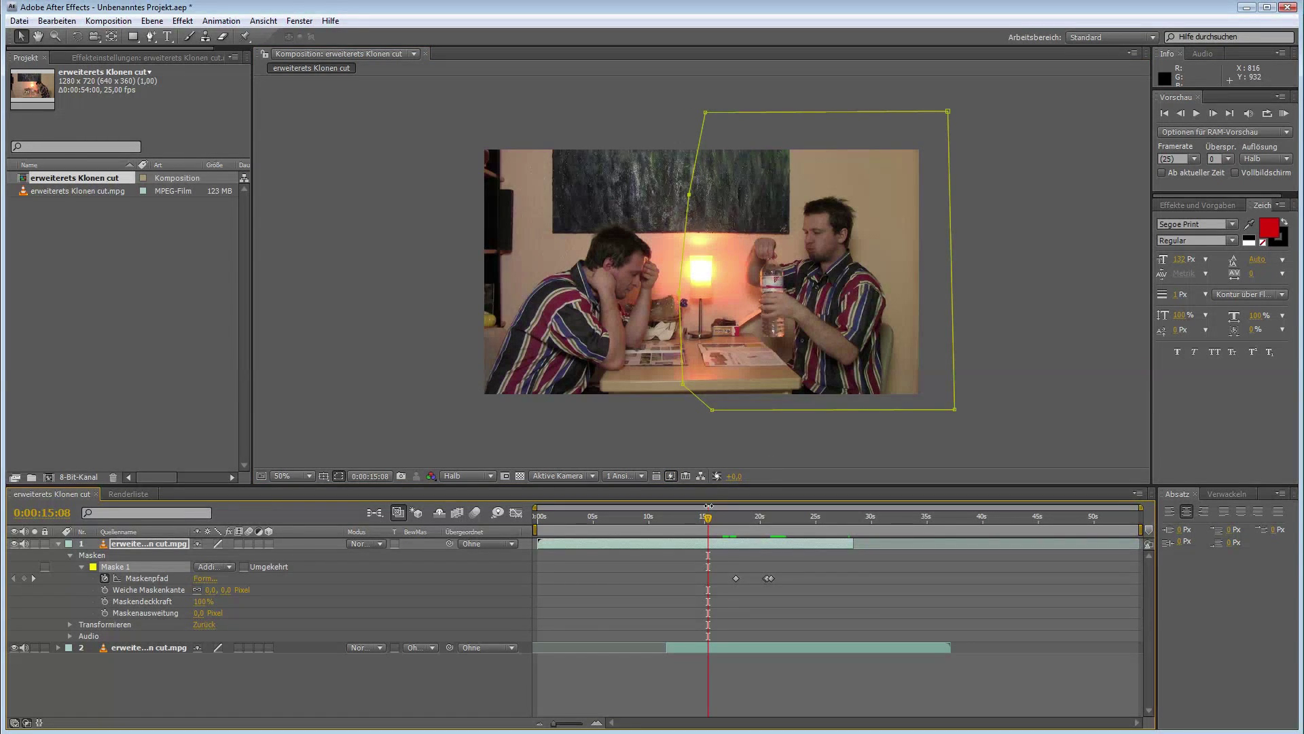
# Step: Scrub forward to 0:00:20:20 and set Mask 1's feather to 5 pixels, then deselect the layer
pyautogui.moveTo(709, 520); pyautogui.dragTo(729, 522)
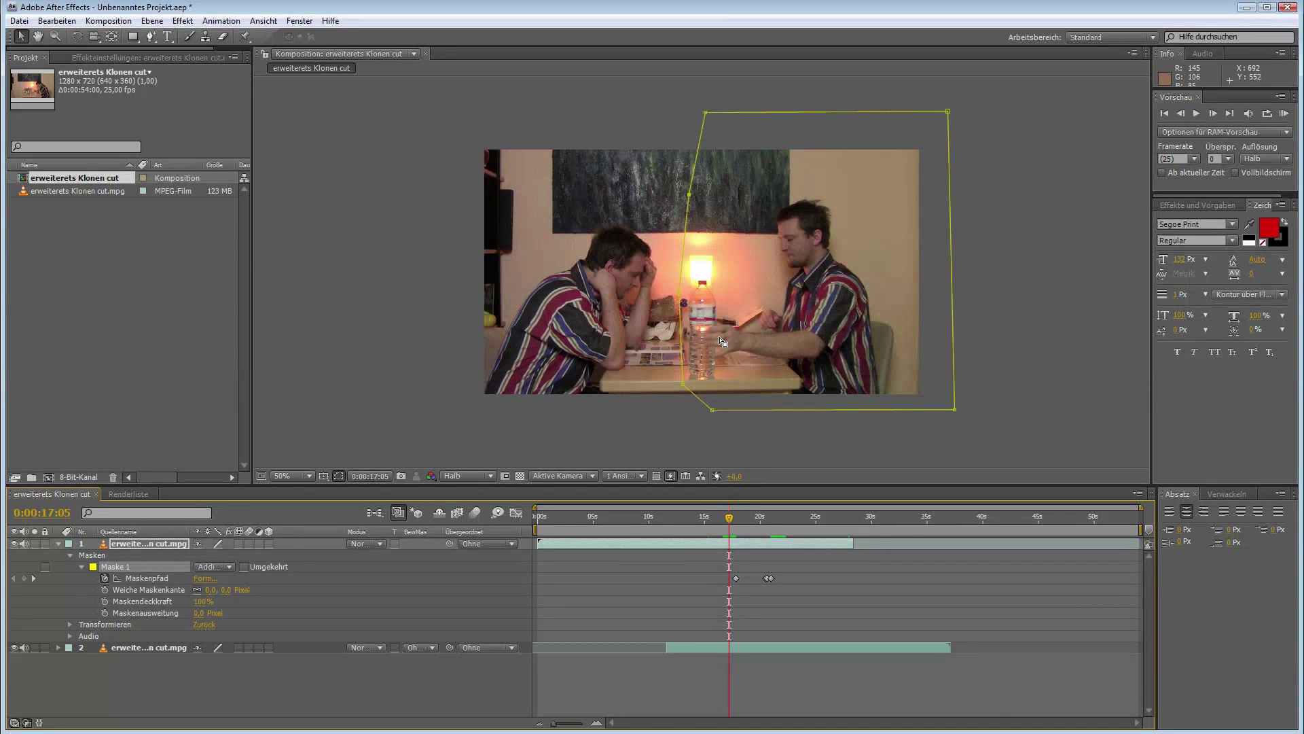
pyautogui.moveTo(729, 521); pyautogui.dragTo(770, 506)
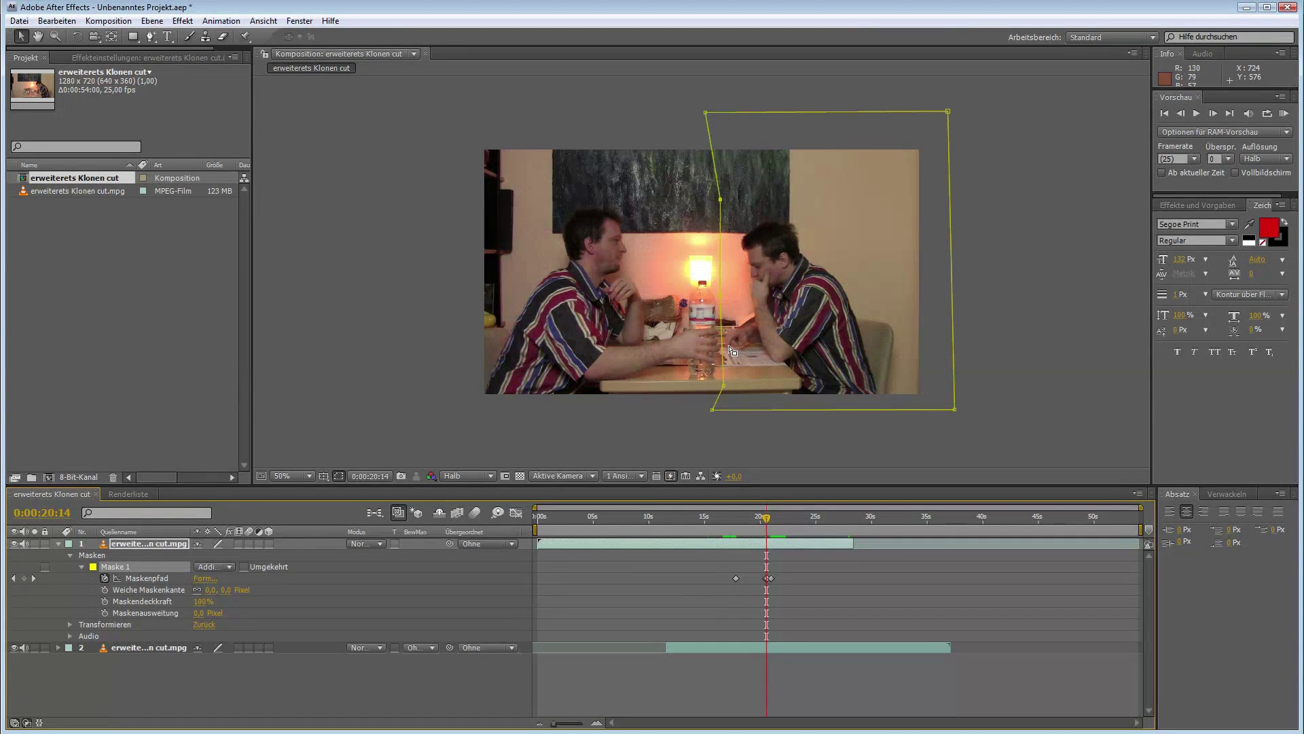
pyautogui.moveTo(767, 520); pyautogui.dragTo(769, 520)
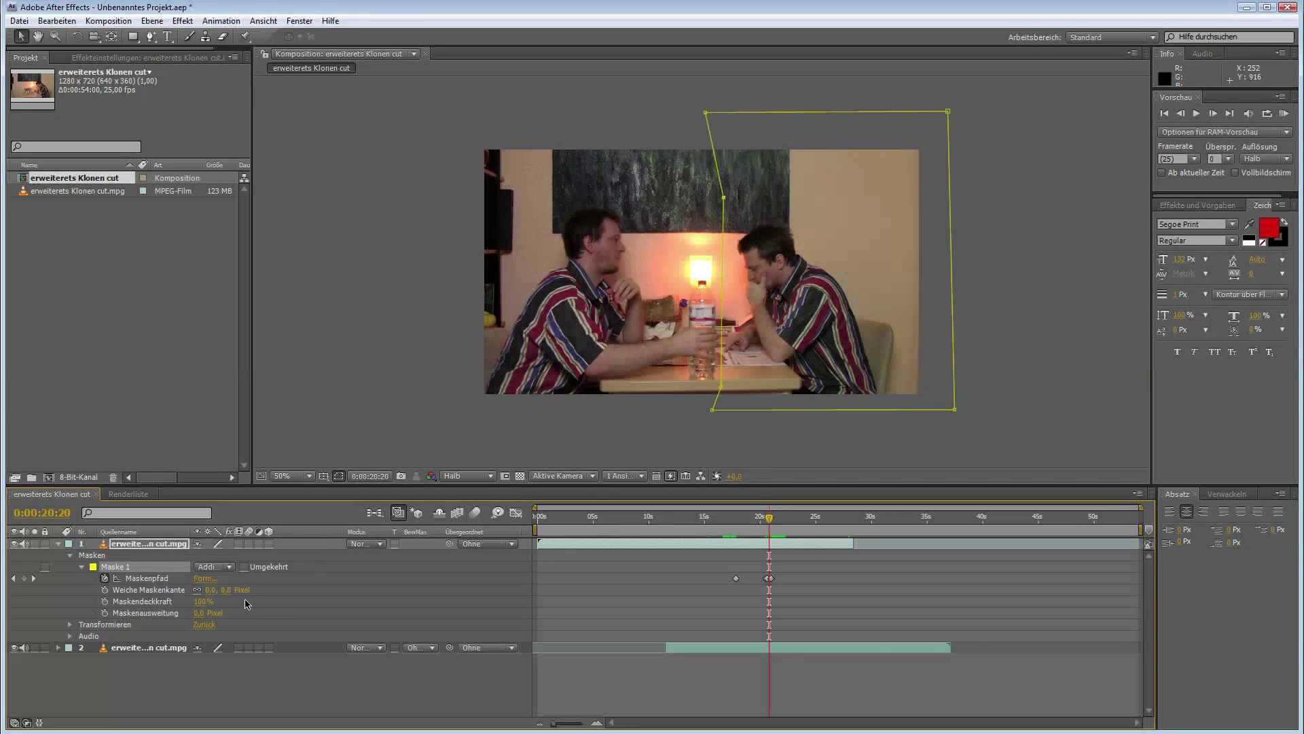
pyautogui.click(225, 590)
pyautogui.press('Return')
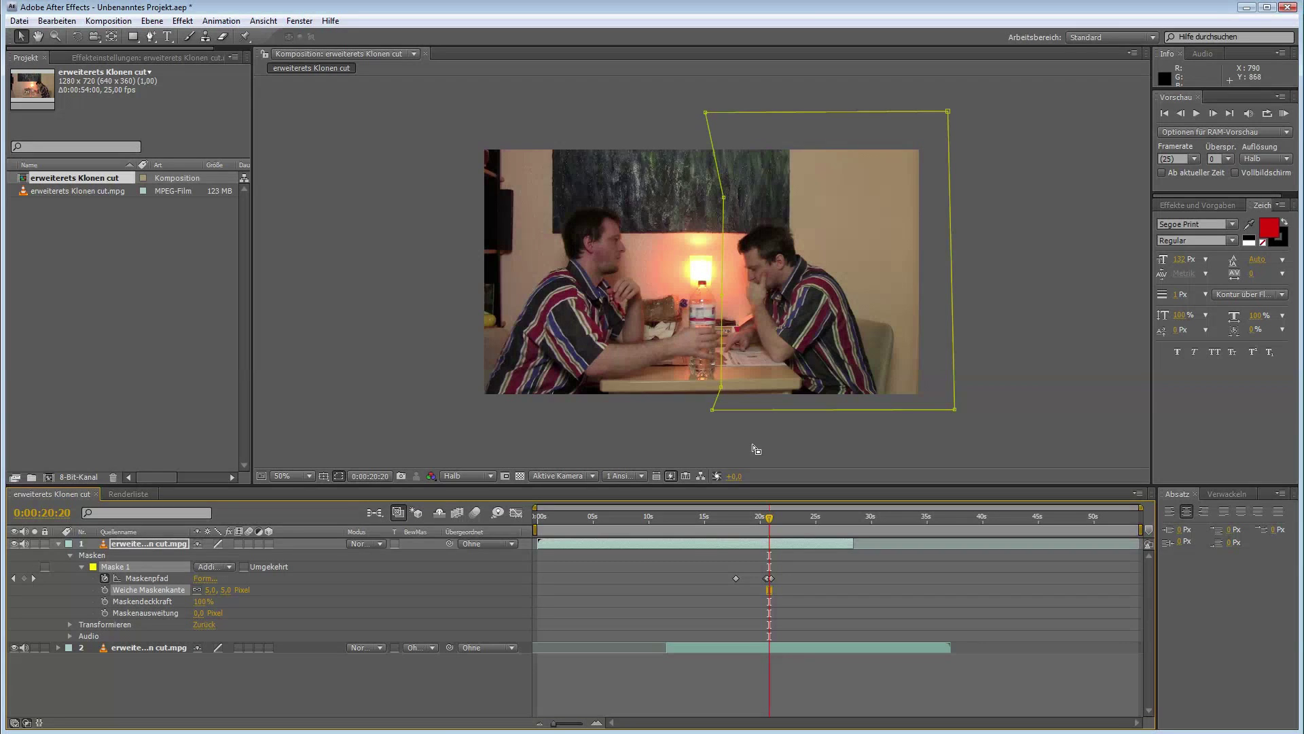
pyautogui.click(748, 436)
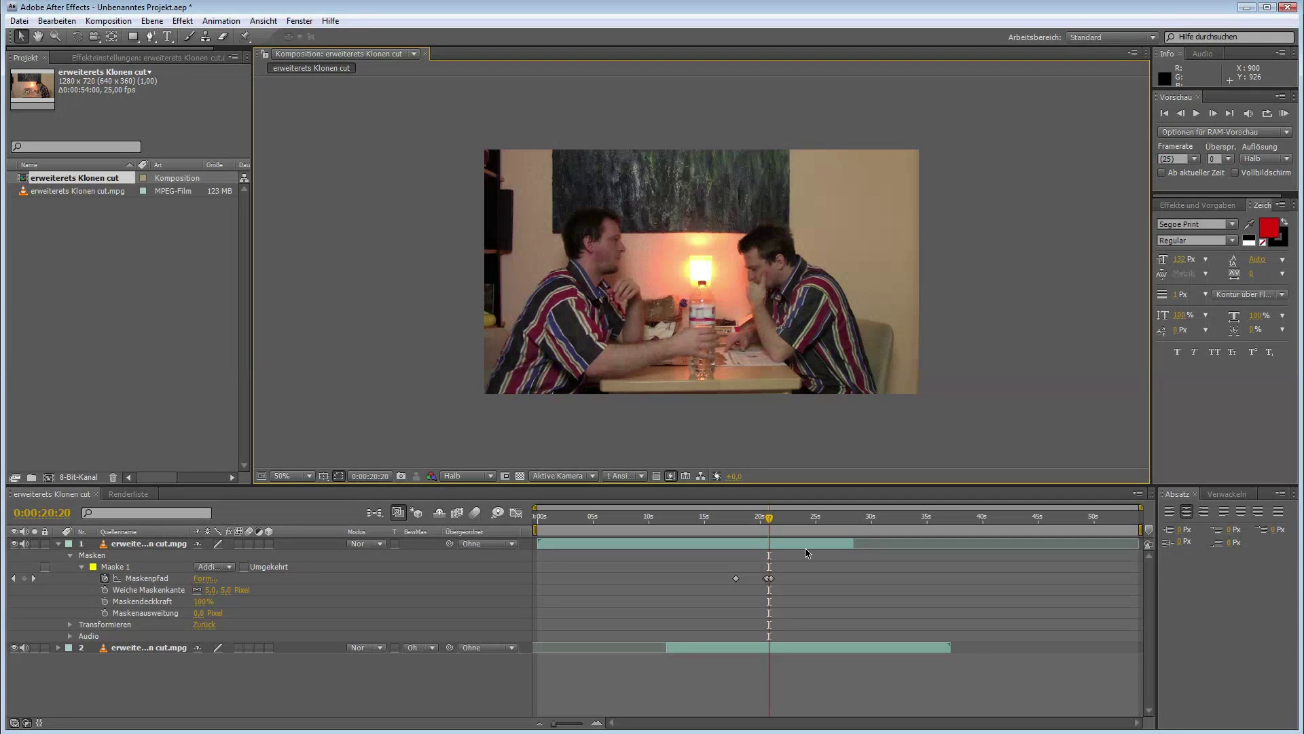
pyautogui.moveTo(770, 516)
pyautogui.mouseDown()
pyautogui.moveTo(738, 525)
pyautogui.moveTo(827, 516)
pyautogui.moveTo(737, 529)
pyautogui.moveTo(766, 518)
pyautogui.moveTo(752, 520)
pyautogui.mouseUp()
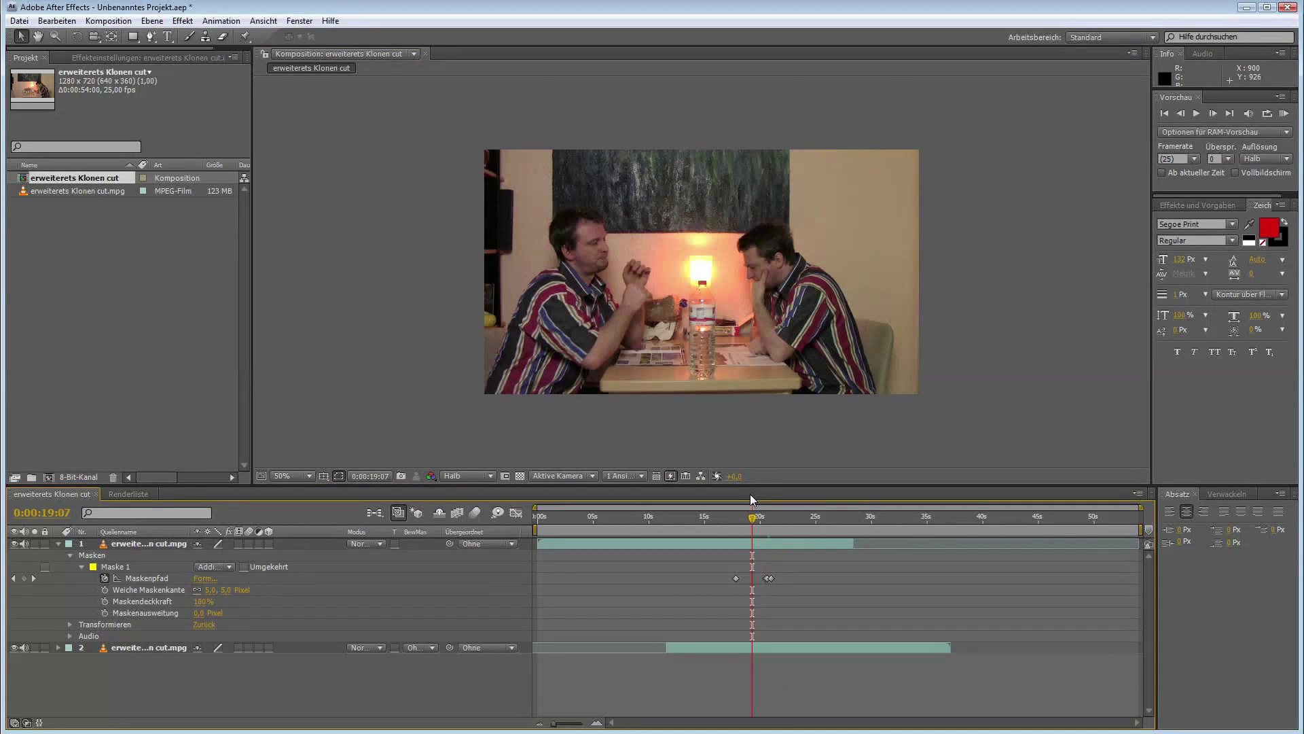
pyautogui.click(113, 569)
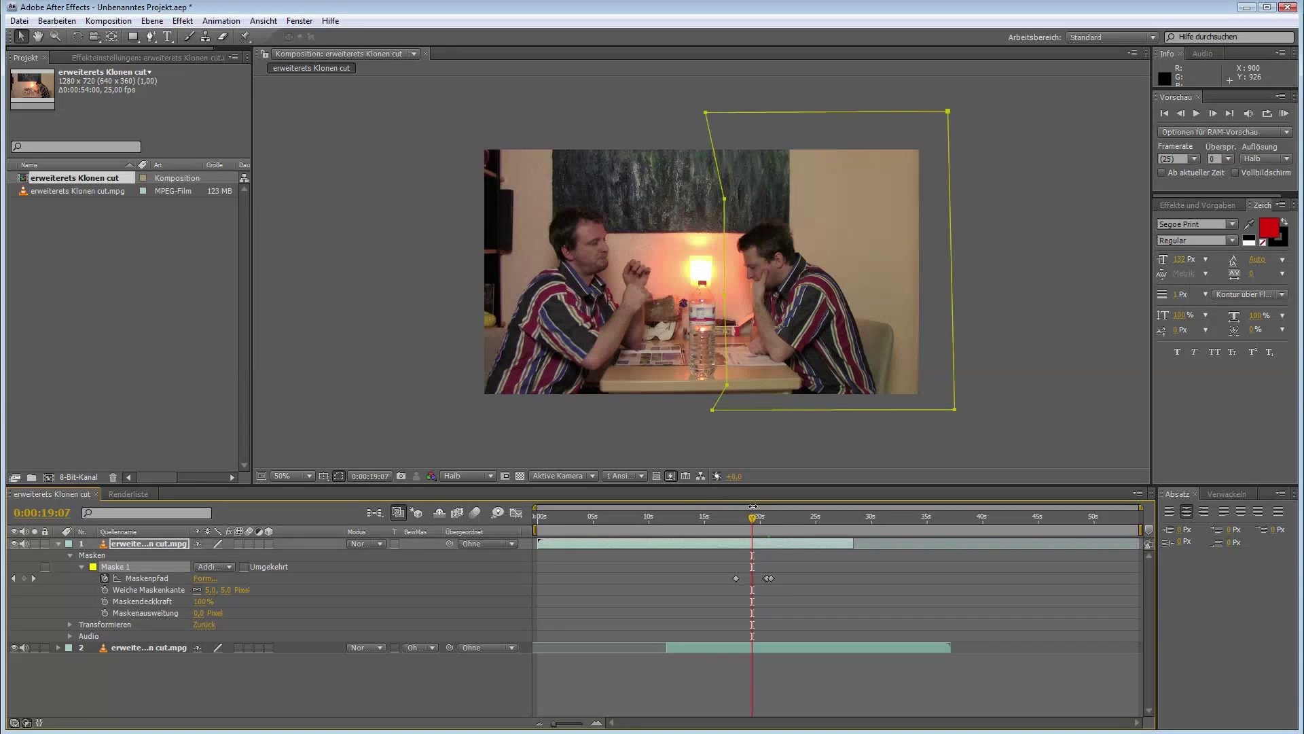